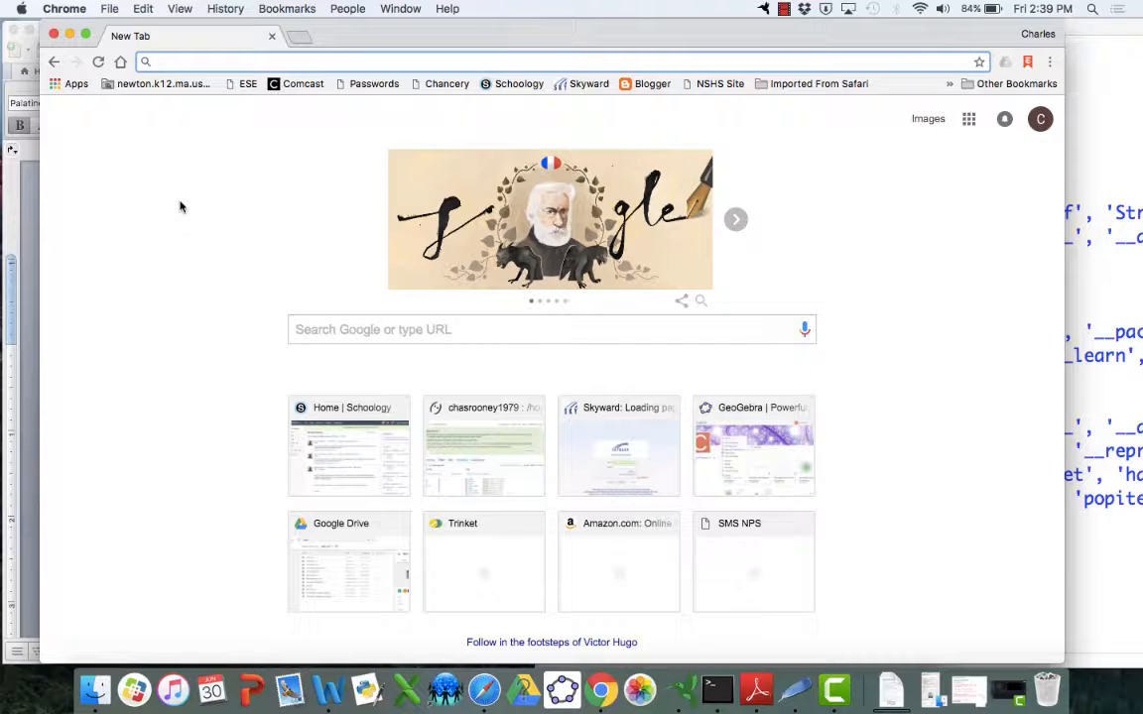
text(www.)
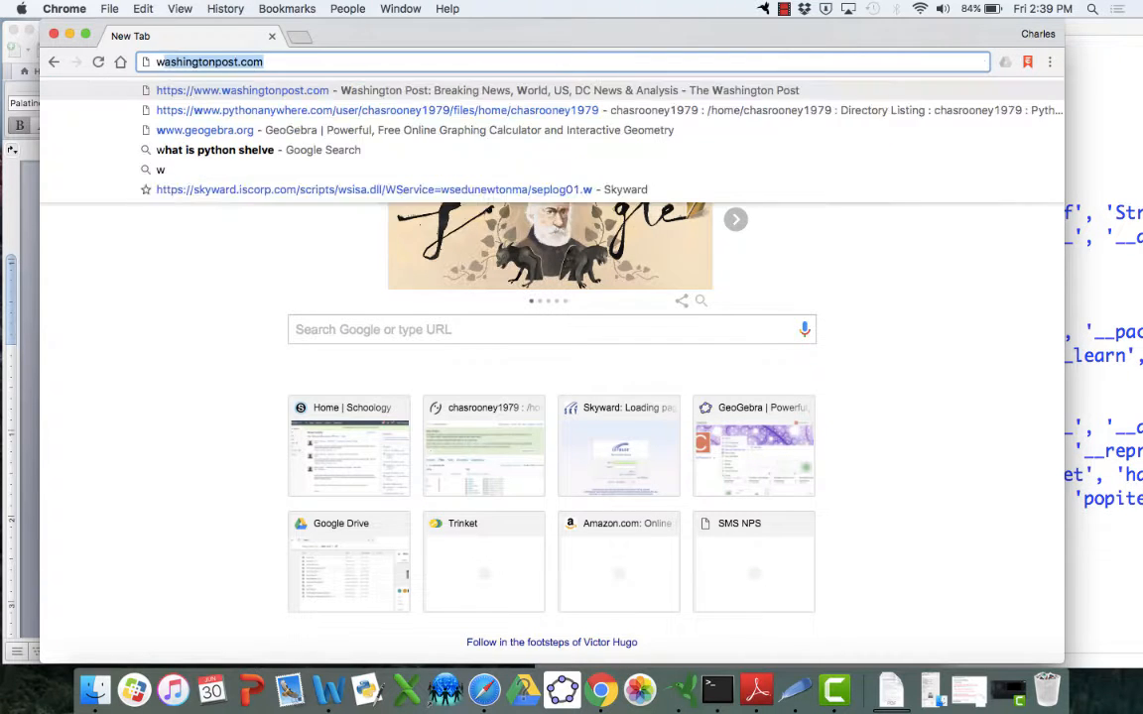
text(geogebra.org)
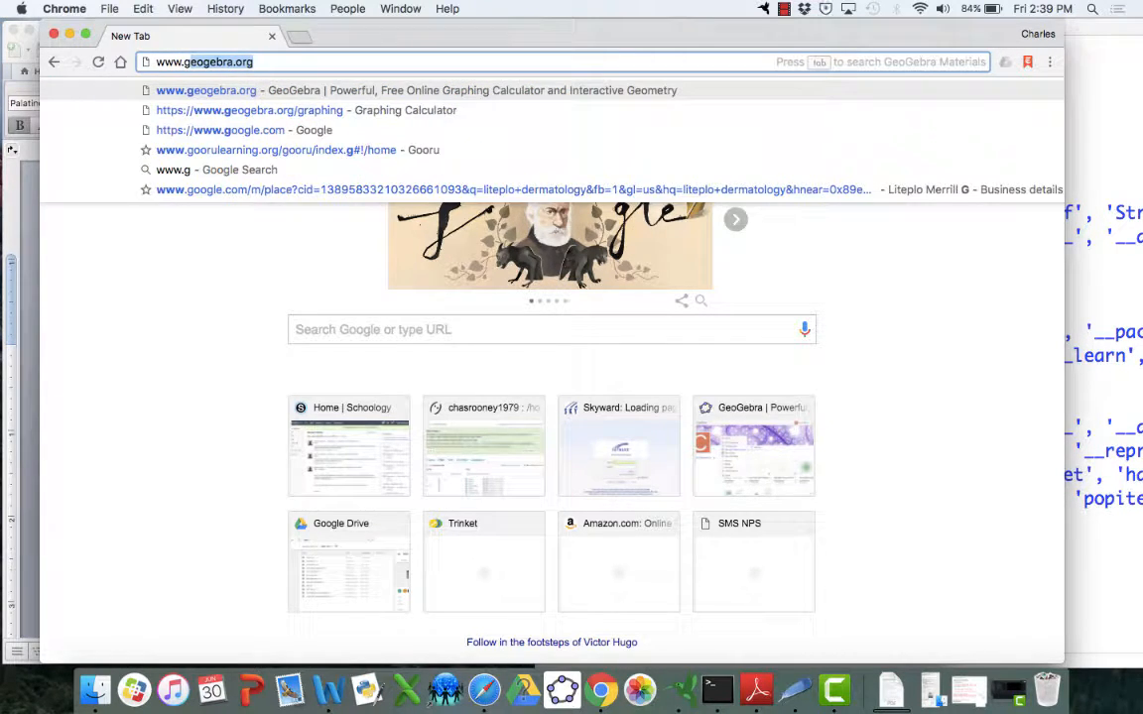
key(Return)
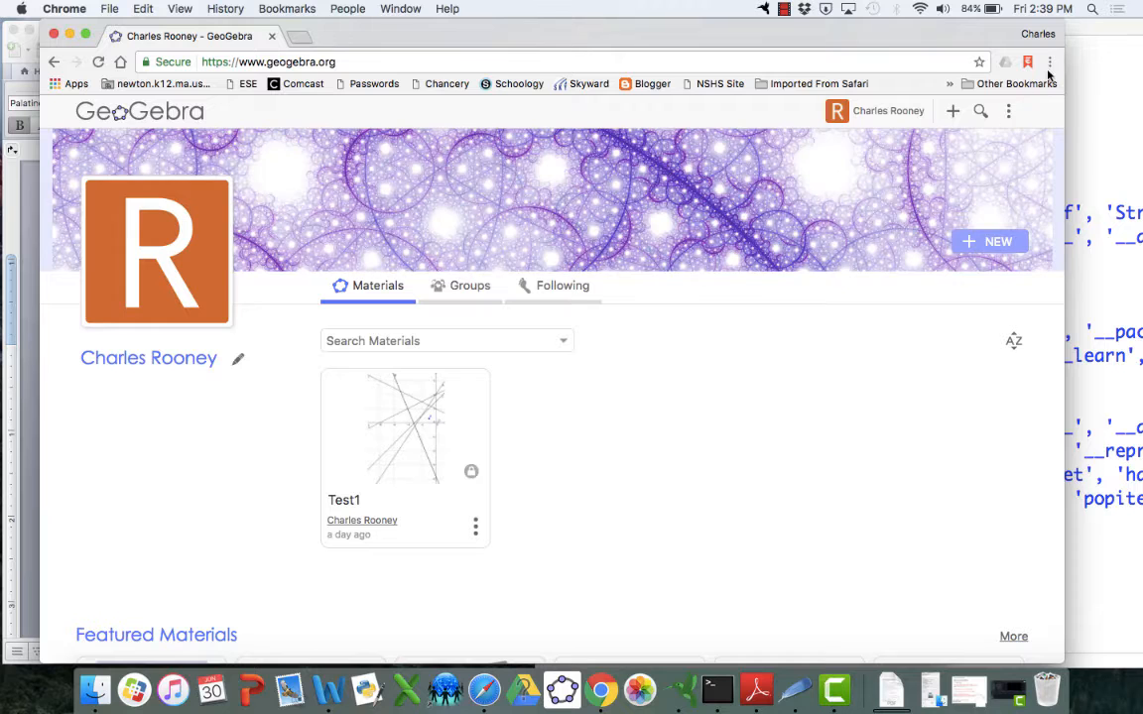
Sign out of the GeoGebra account and sign back in with Google
click(1009, 112)
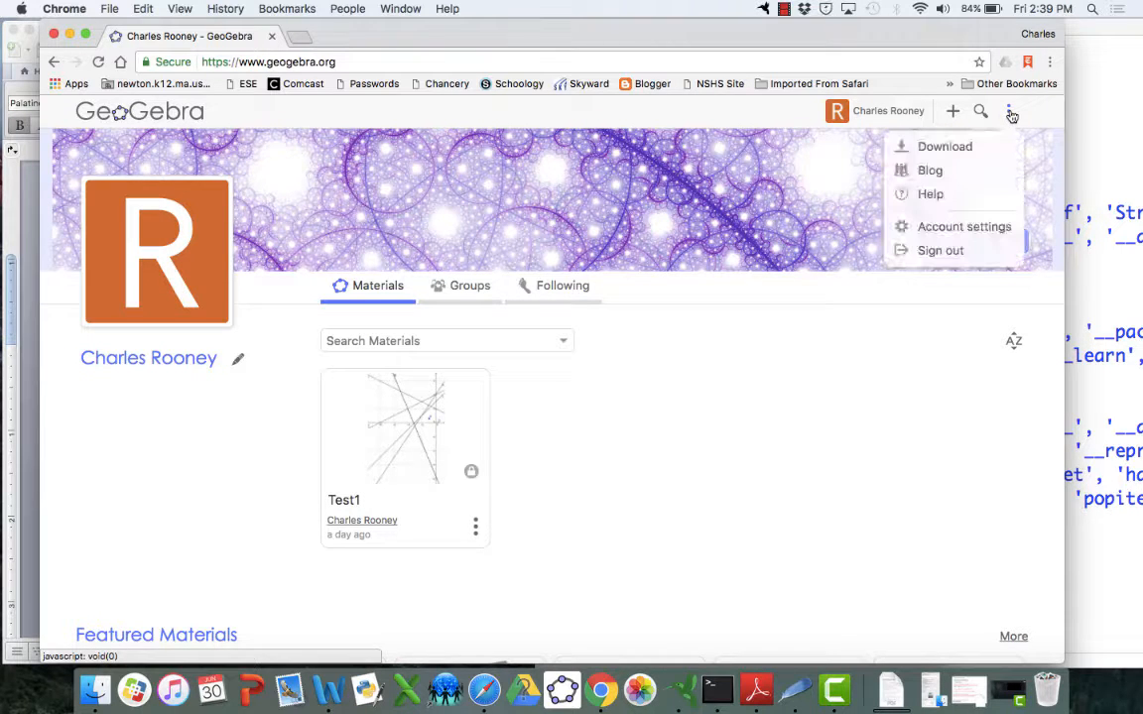
click(937, 250)
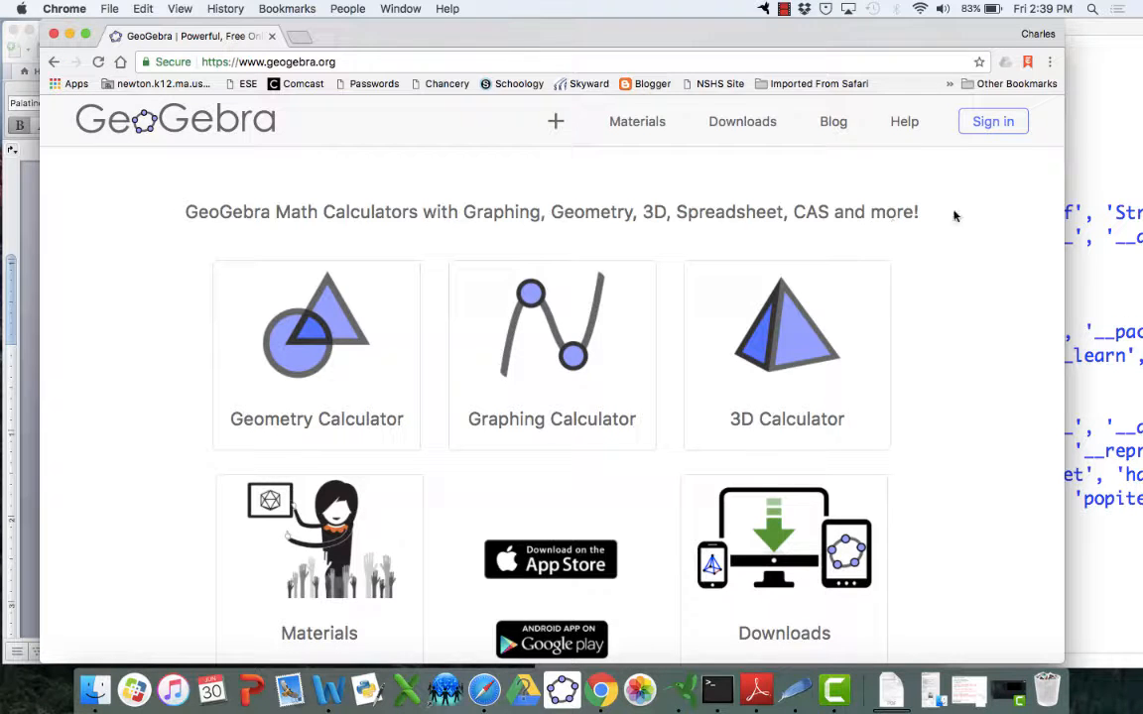
click(997, 123)
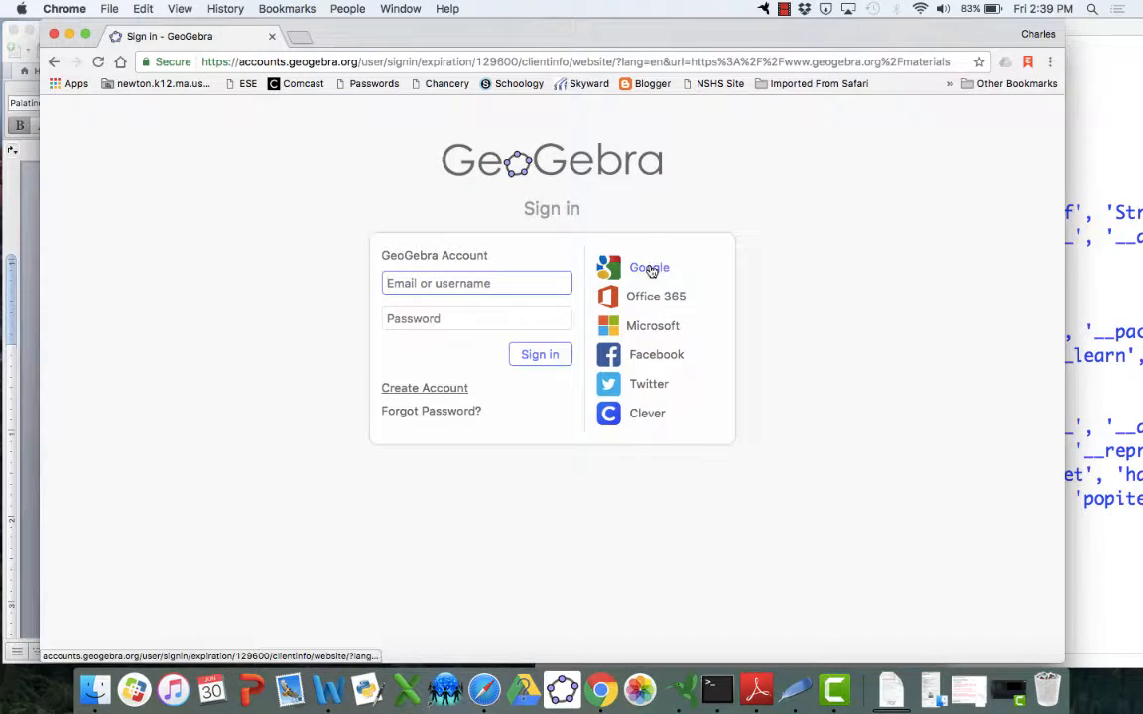
click(651, 271)
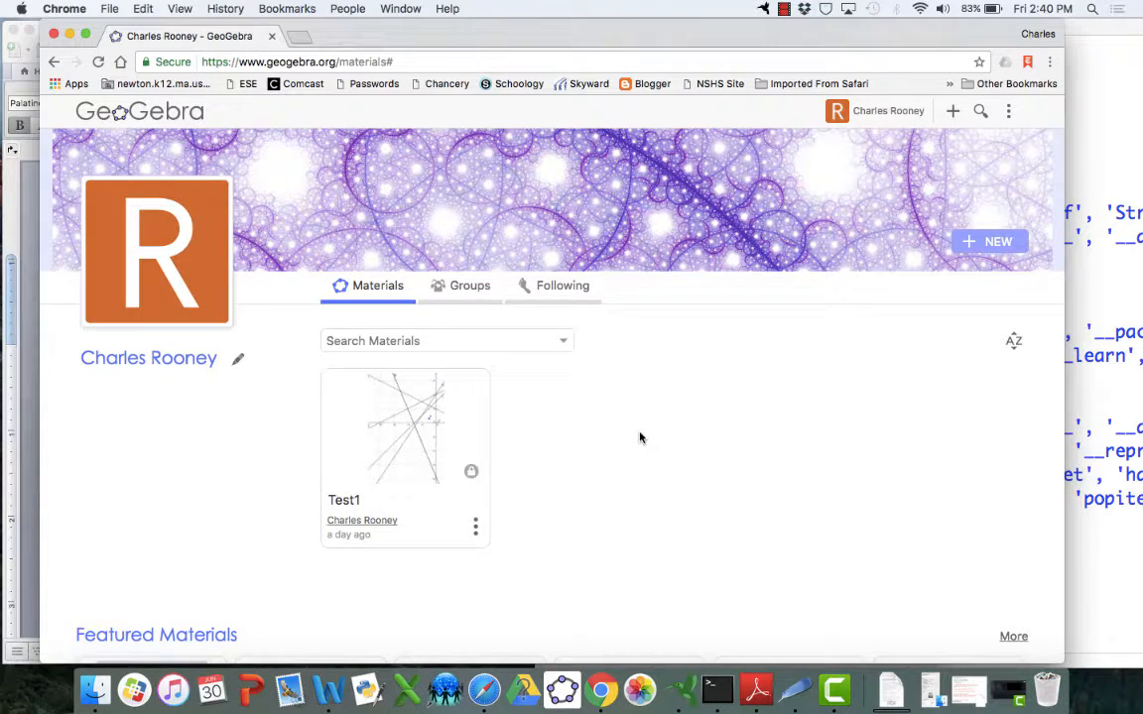
Return to the GeoGebra home page and open the Graphing Calculator
click(159, 115)
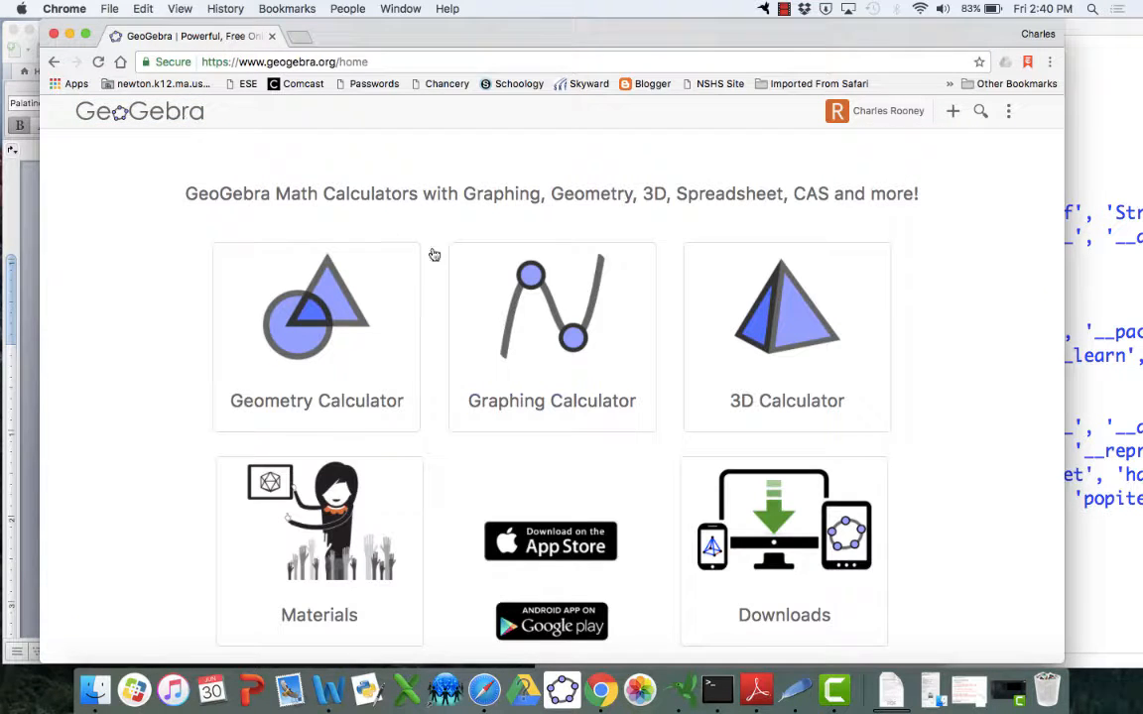
click(553, 338)
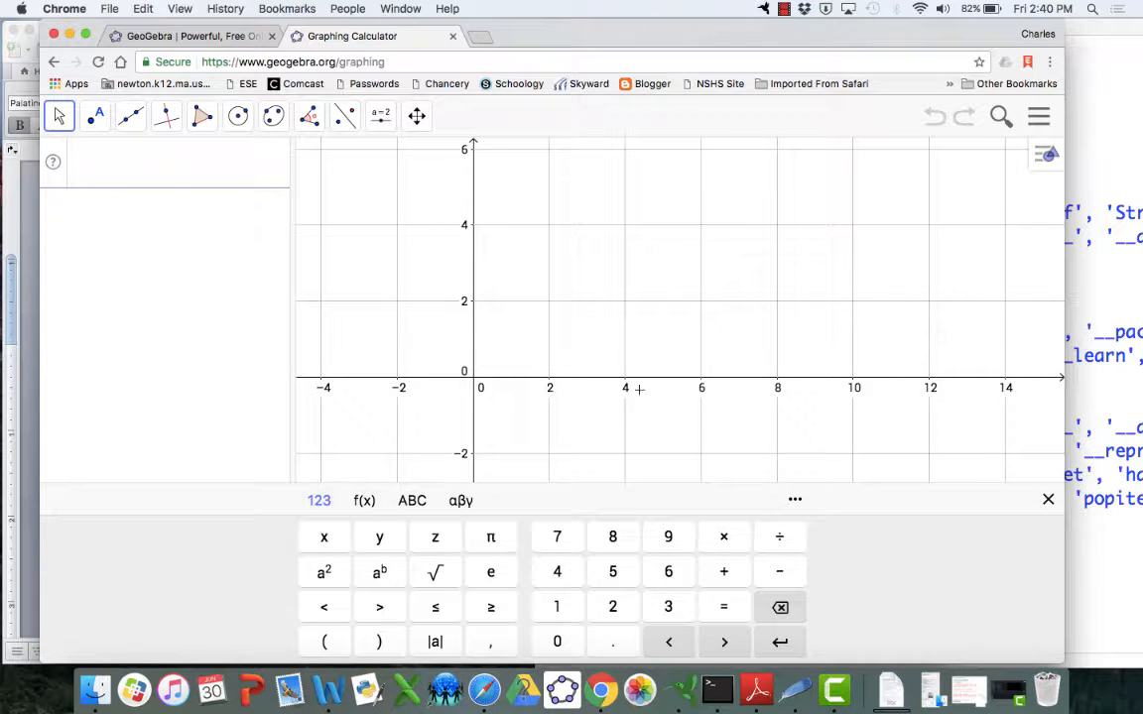
Plot the point (2, 3) from the algebra input line
drag(553, 294, 700, 295)
scroll(699, 295, up, 2)
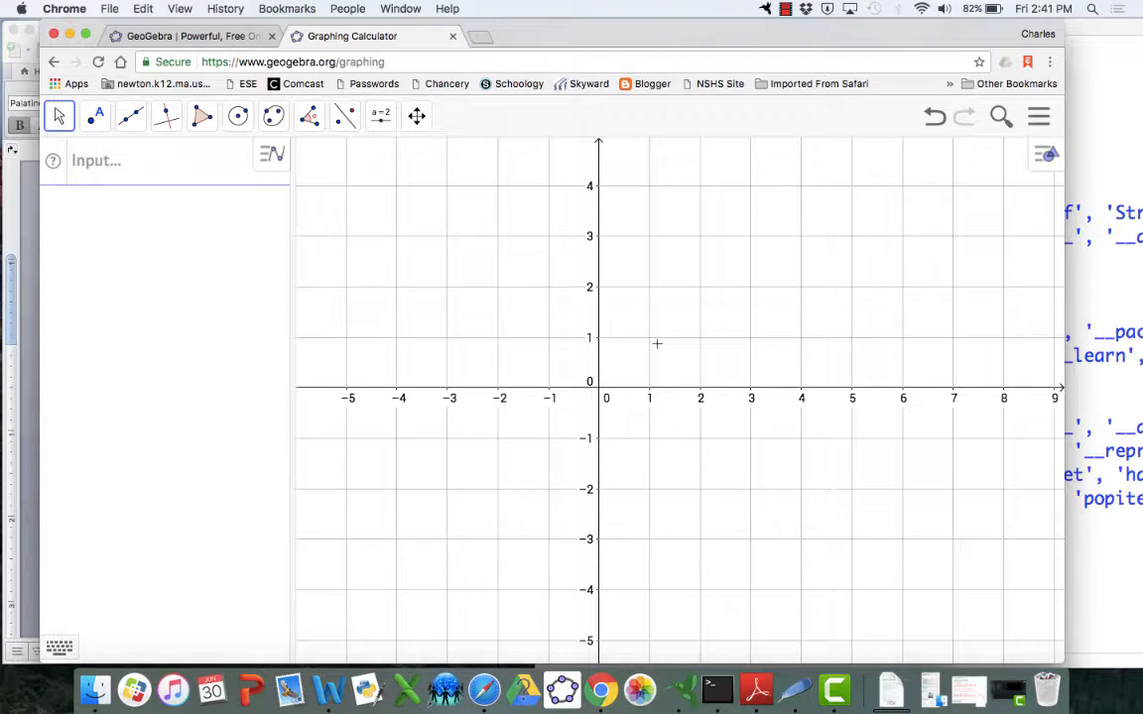
click(95, 166)
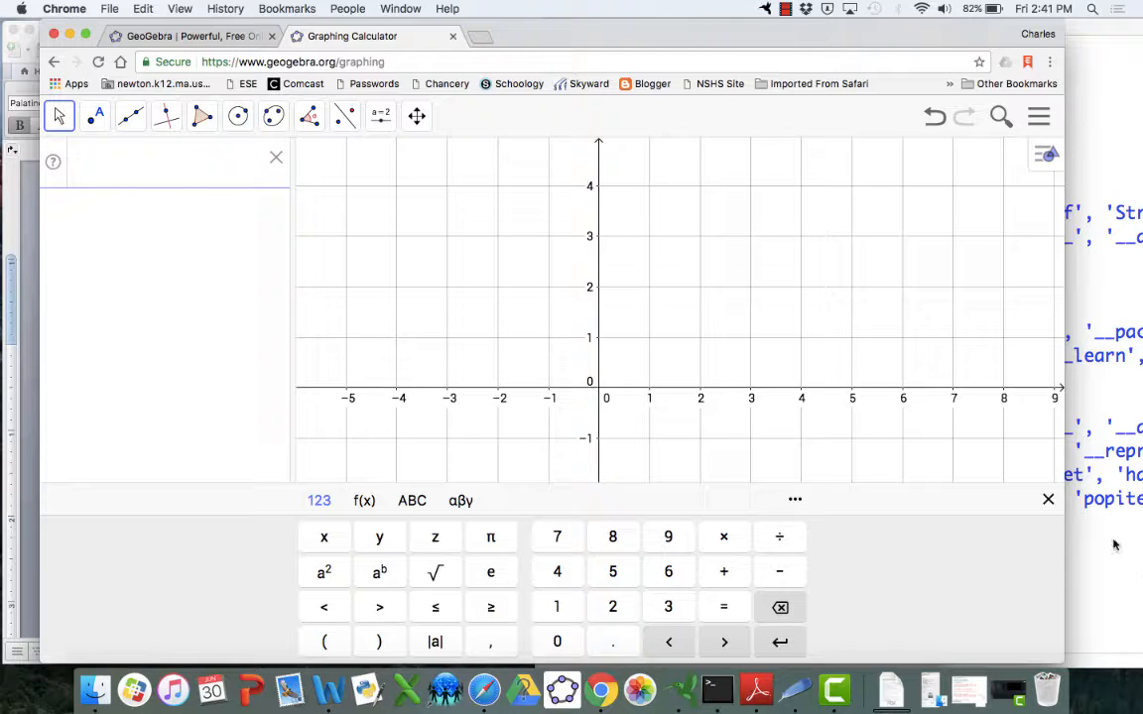
click(1048, 503)
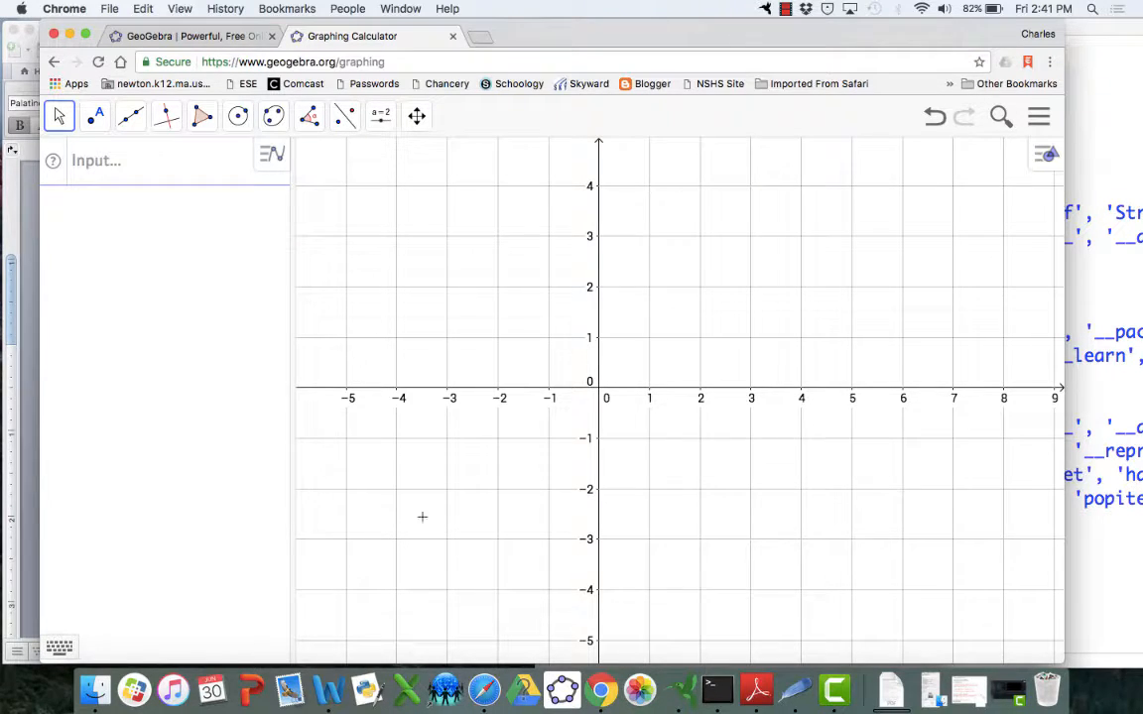
click(114, 168)
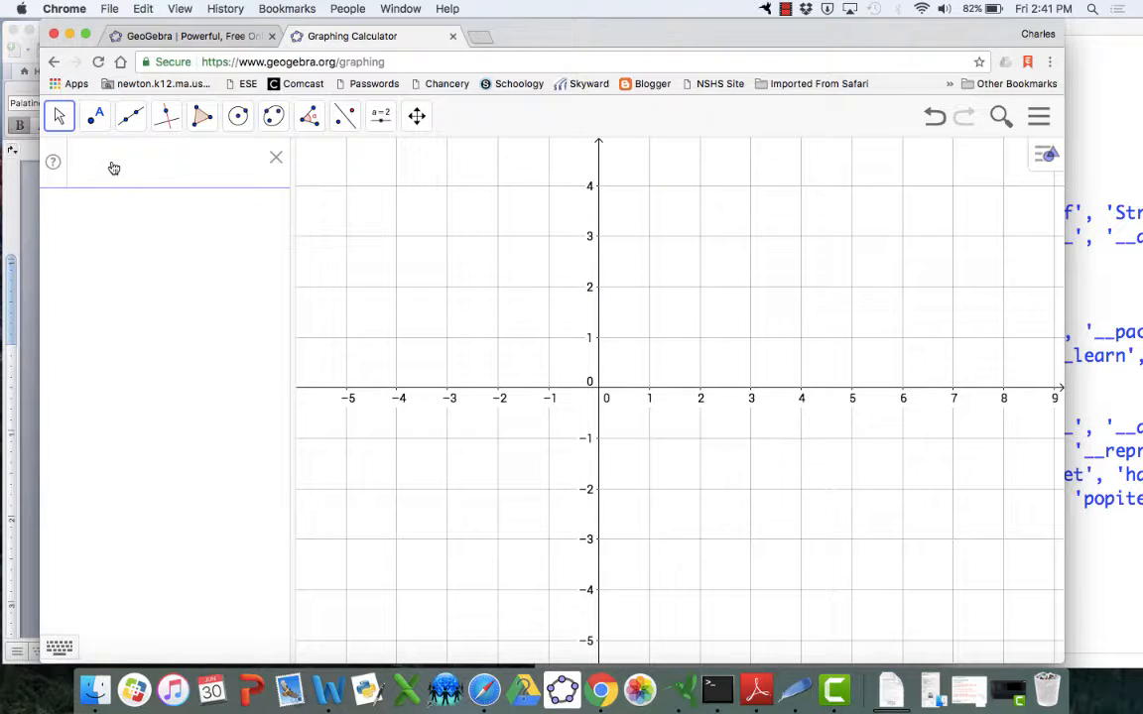
text((2,3)
key(Return)
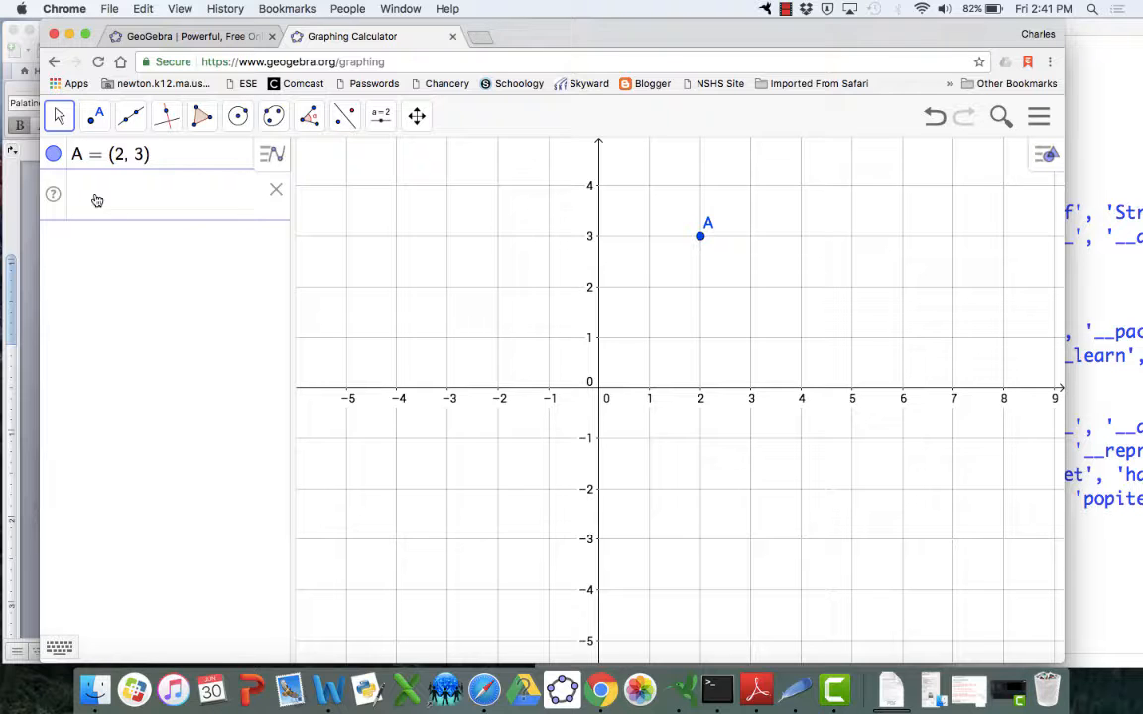
Toggle point A's visibility on and off several times
click(53, 157)
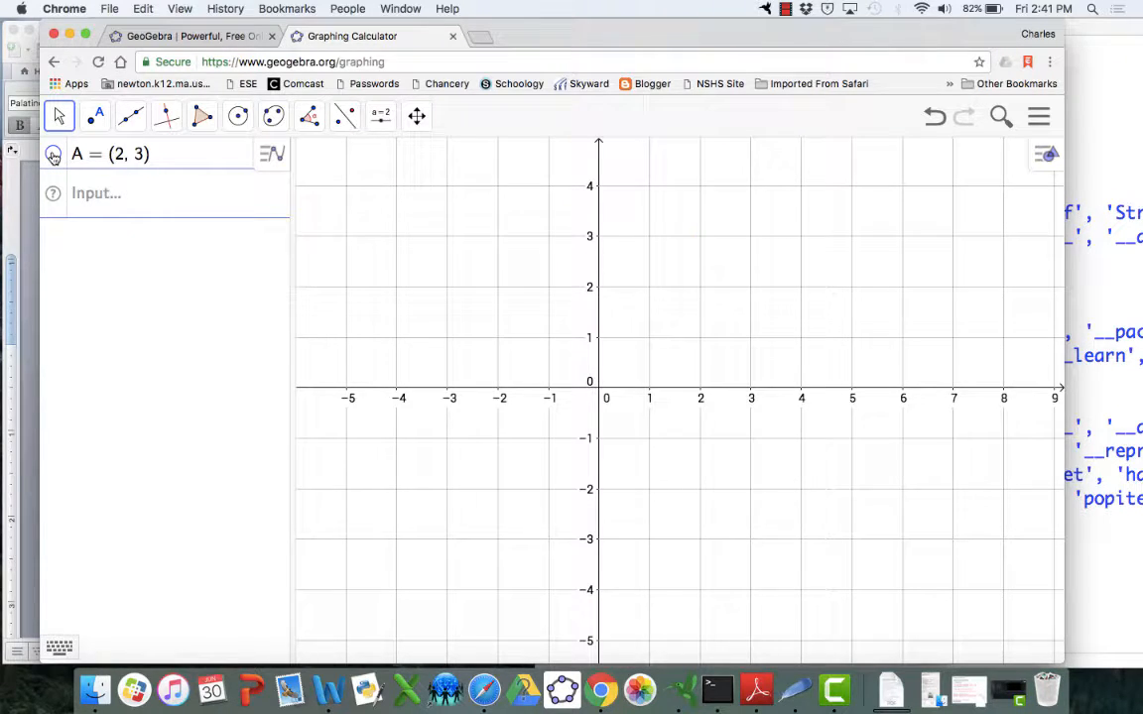
click(54, 157)
click(53, 156)
click(54, 156)
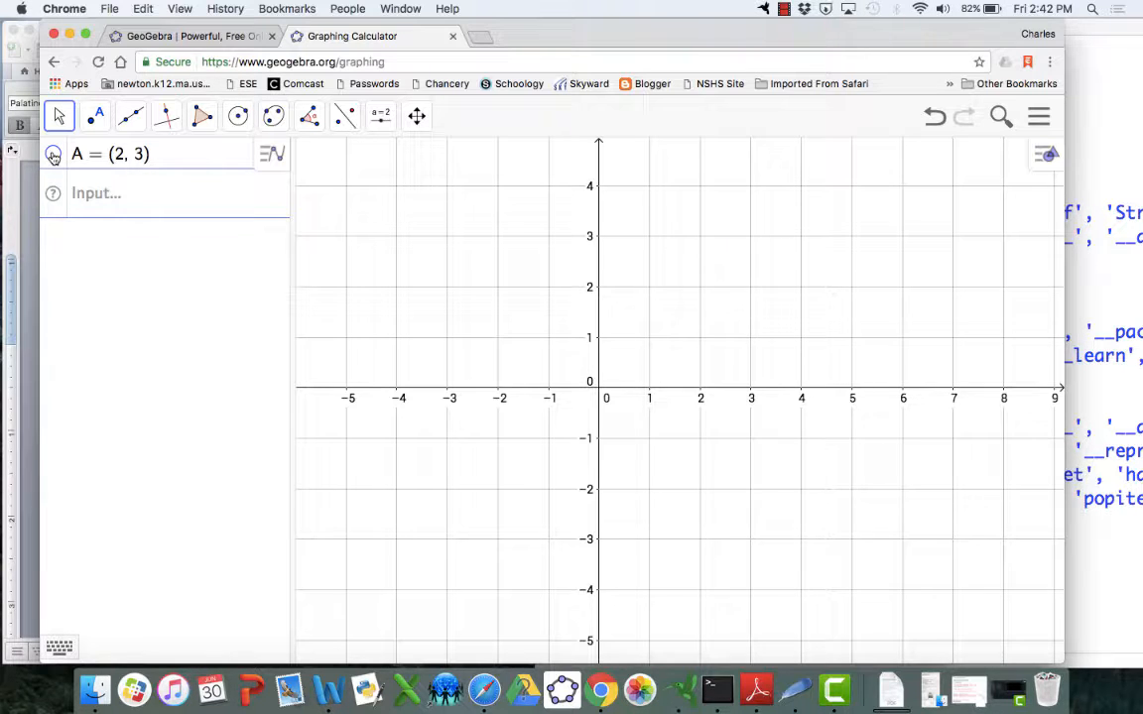
click(54, 157)
click(53, 157)
Delete point A from the algebra list
click(184, 163)
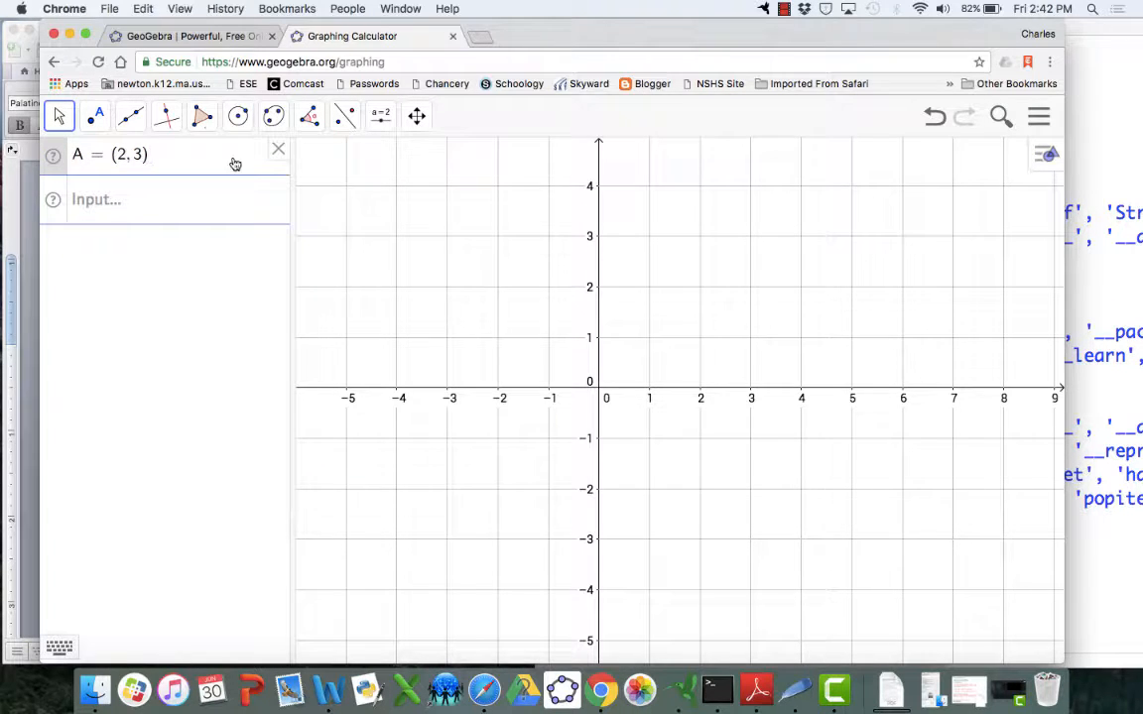
click(278, 150)
click(277, 152)
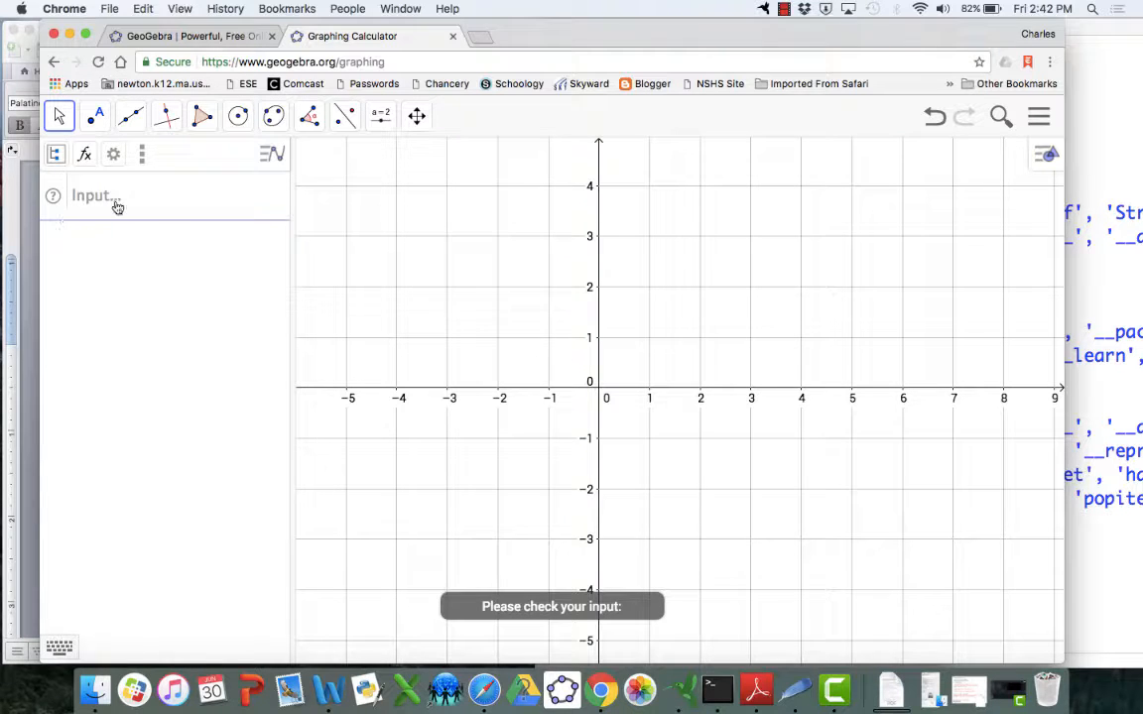
Define point A = (3, 4) in the input line
click(86, 197)
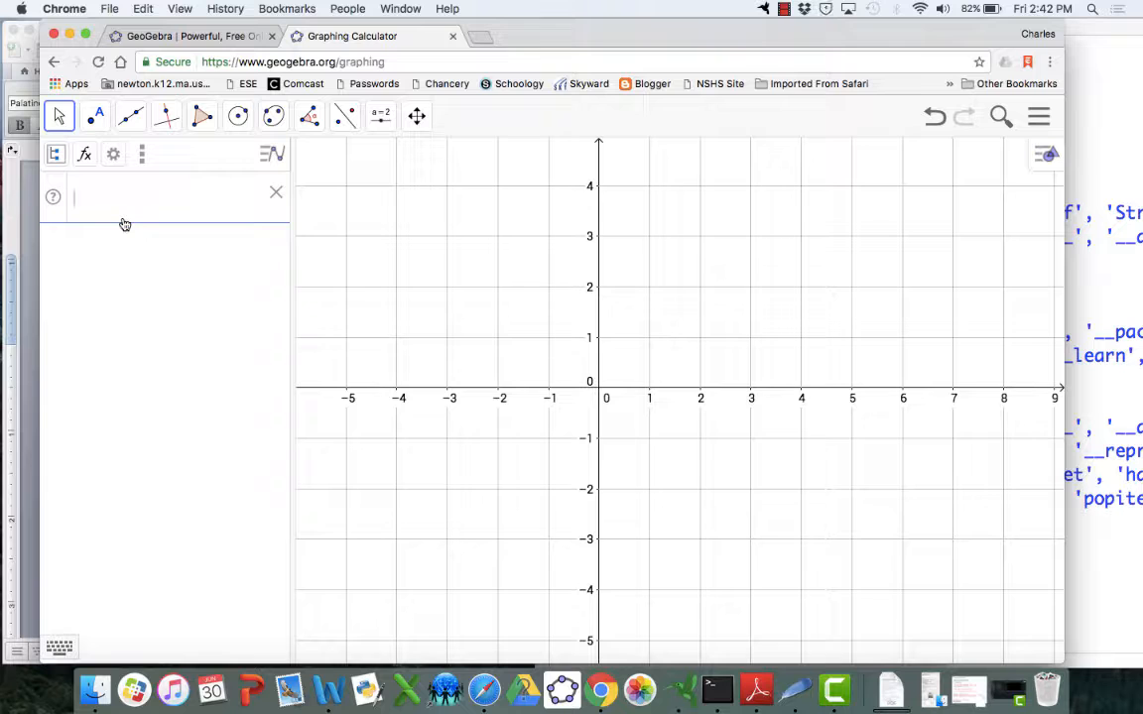
text(A )
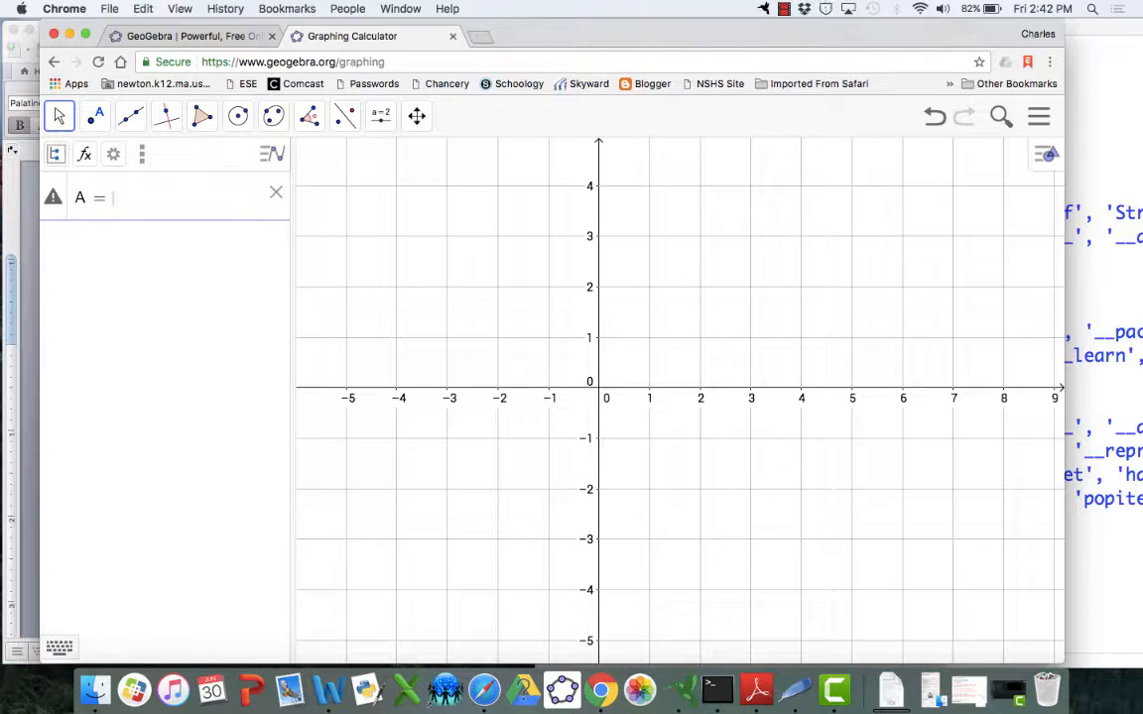
text(= ()
text(3, 4)
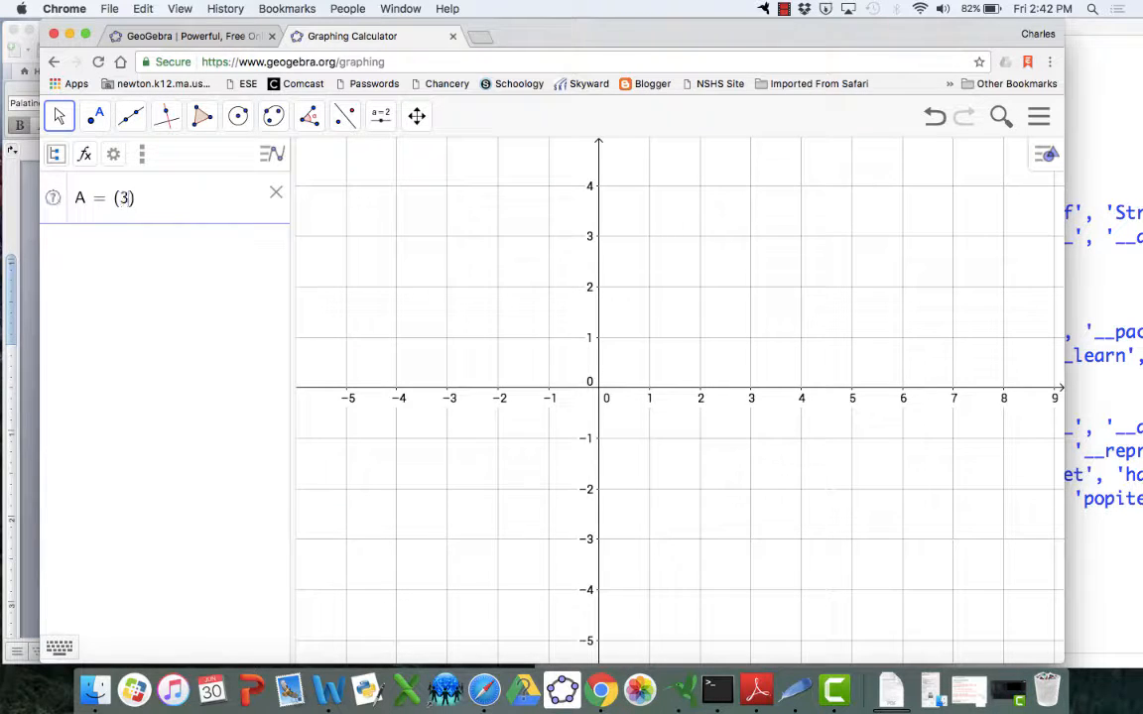
key(Return)
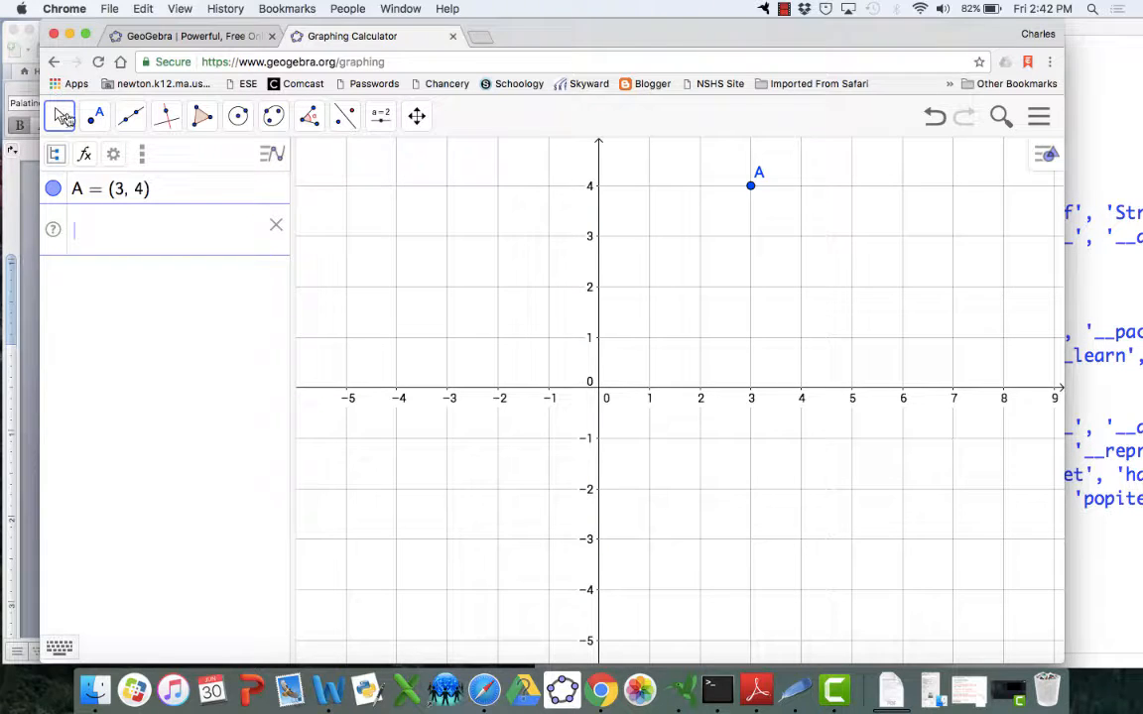
With the Move tool, drag point A to (4, 2)
click(62, 117)
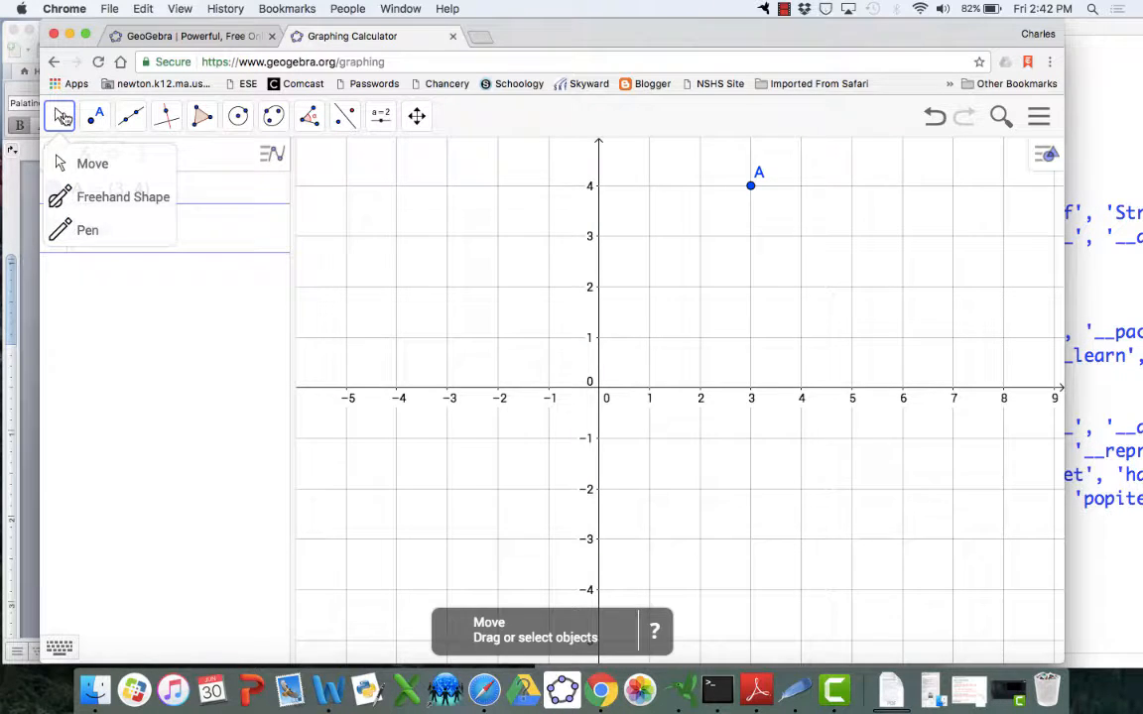
click(92, 162)
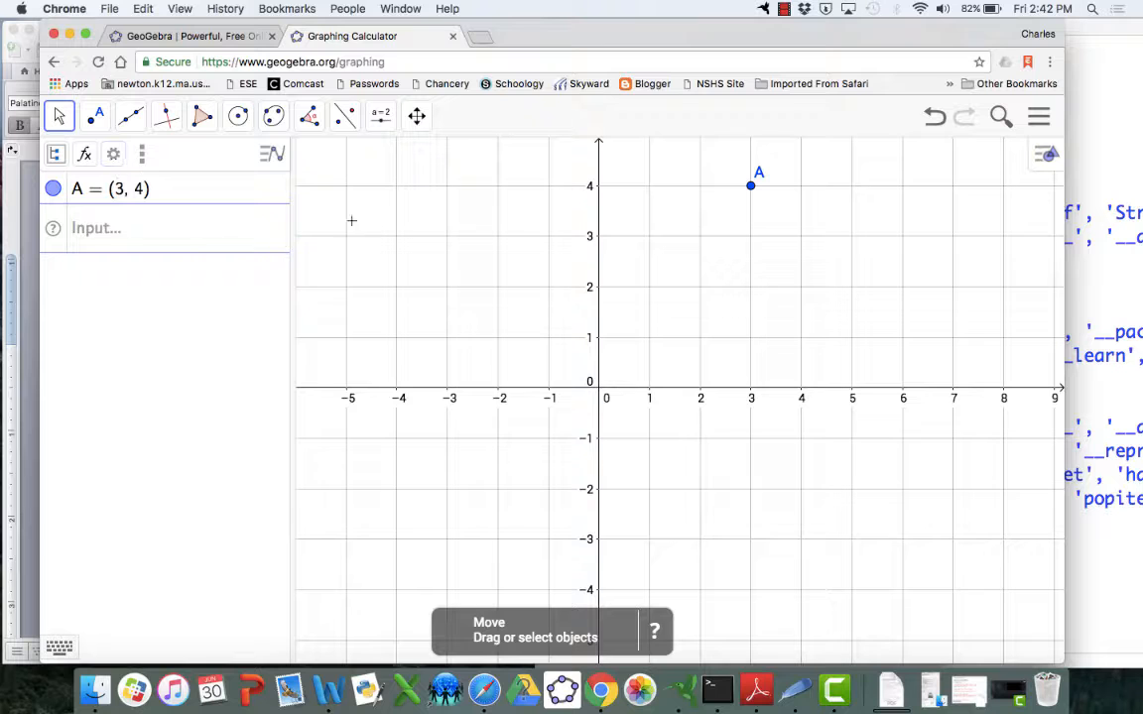
click(751, 186)
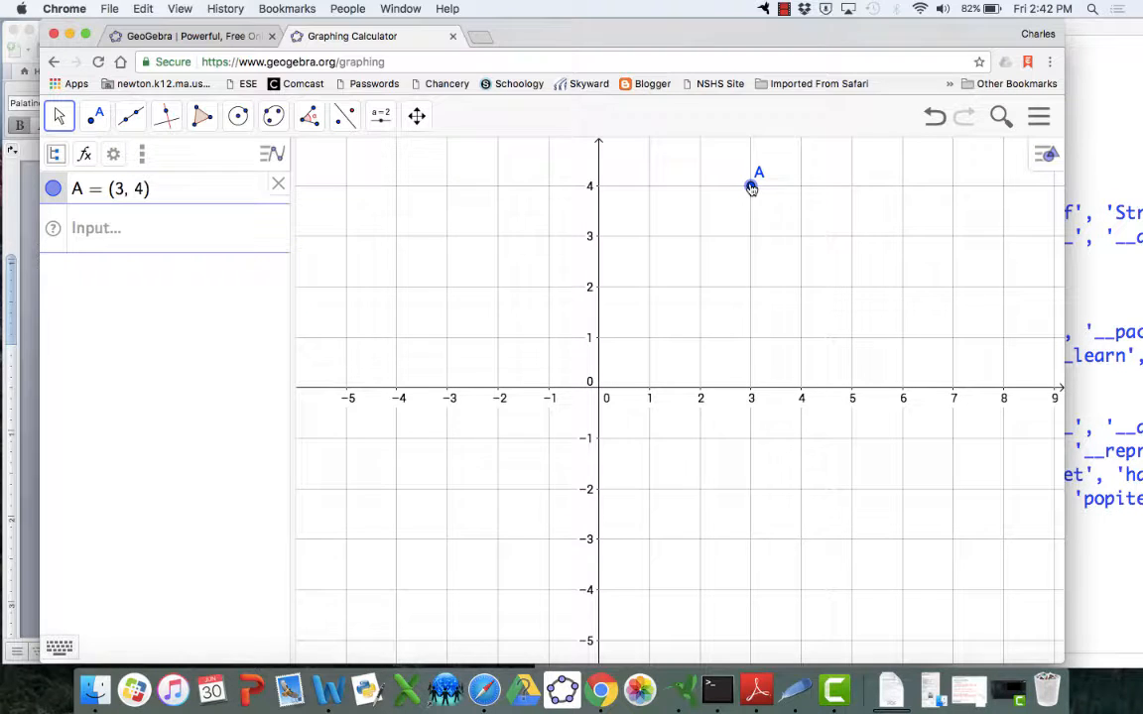
drag(751, 186, 699, 362)
drag(505, 321, 802, 287)
Define point B = (5, 1) in the input line
click(114, 231)
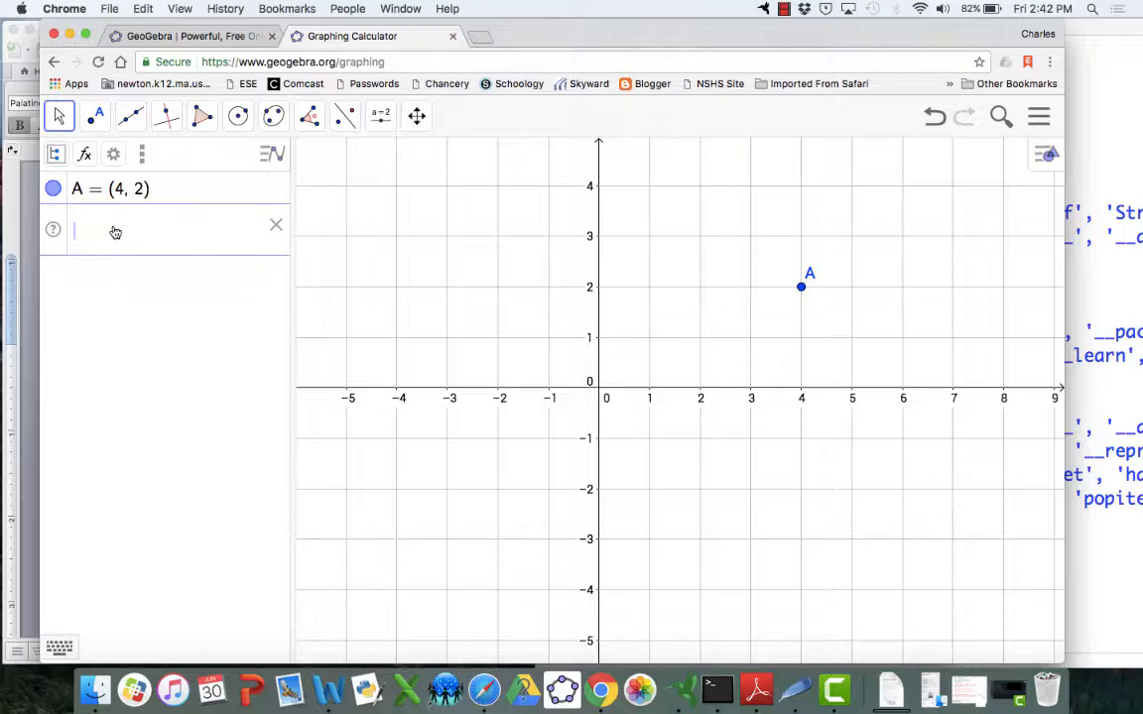
text(B )
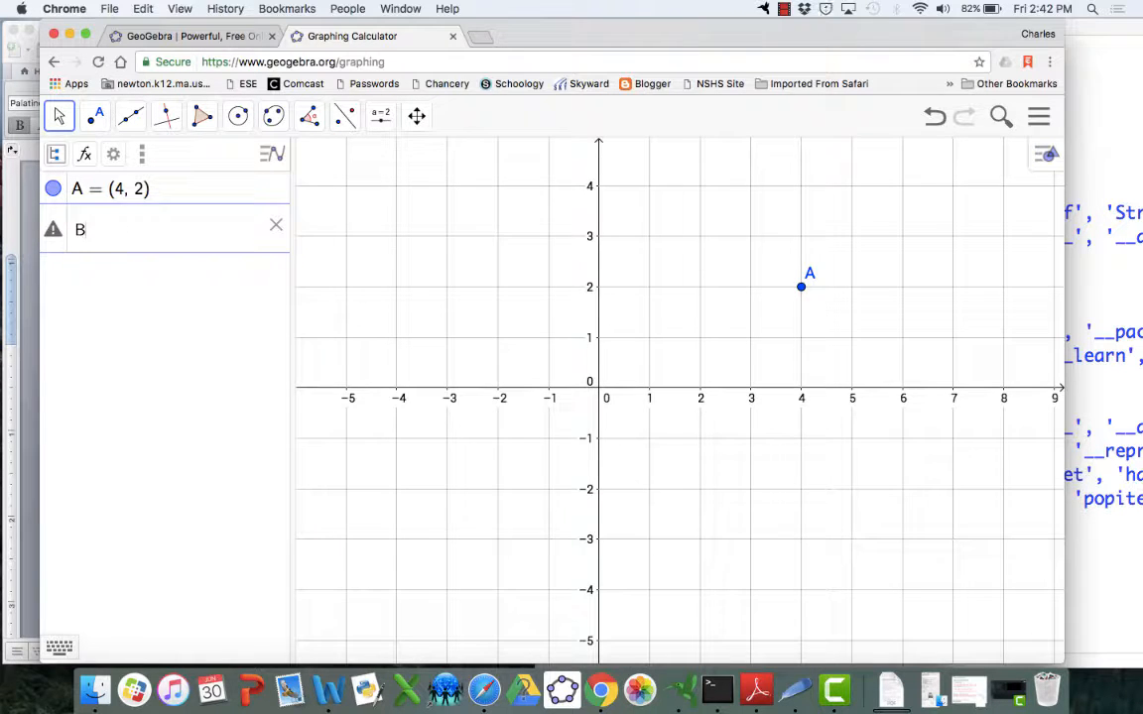
text(= (5, 1)
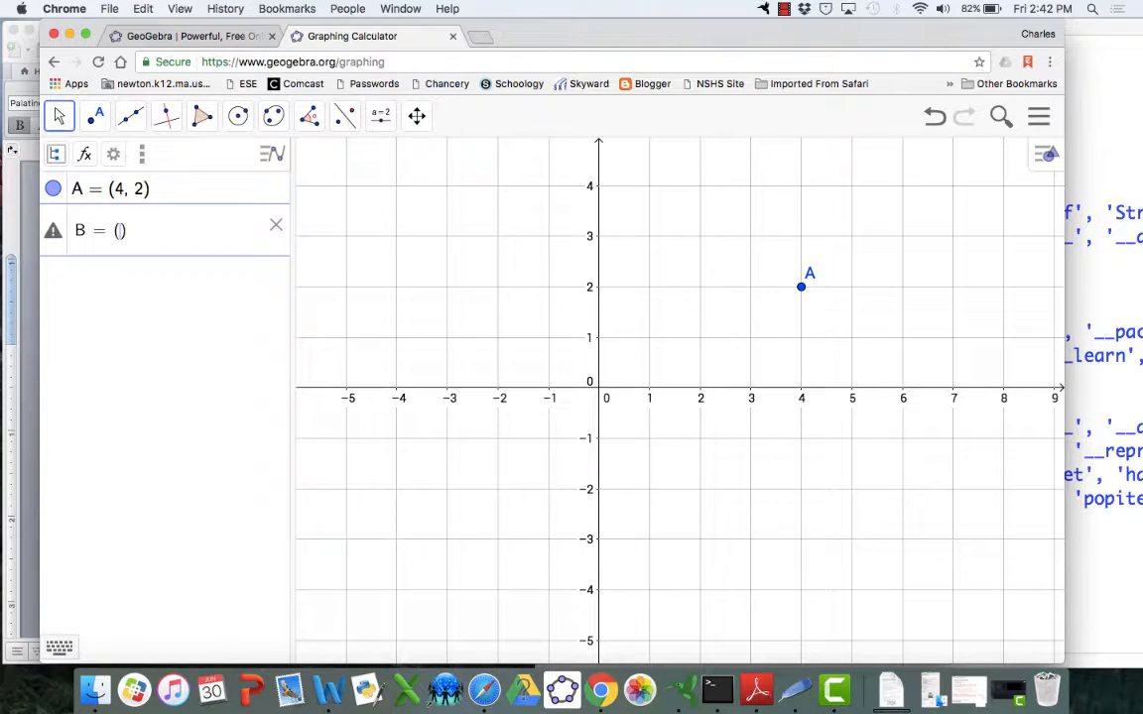
key(Return)
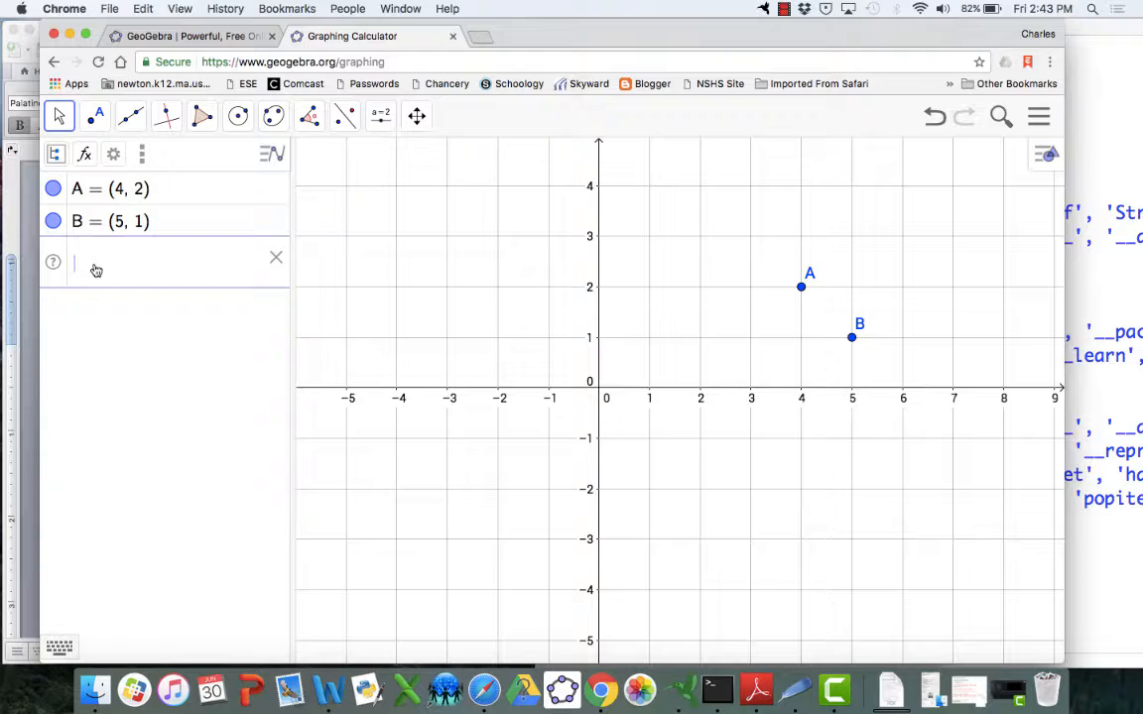
Graph the line y = 2x + 1, then drag it so it becomes y = 2x + 5
text(y = 2)
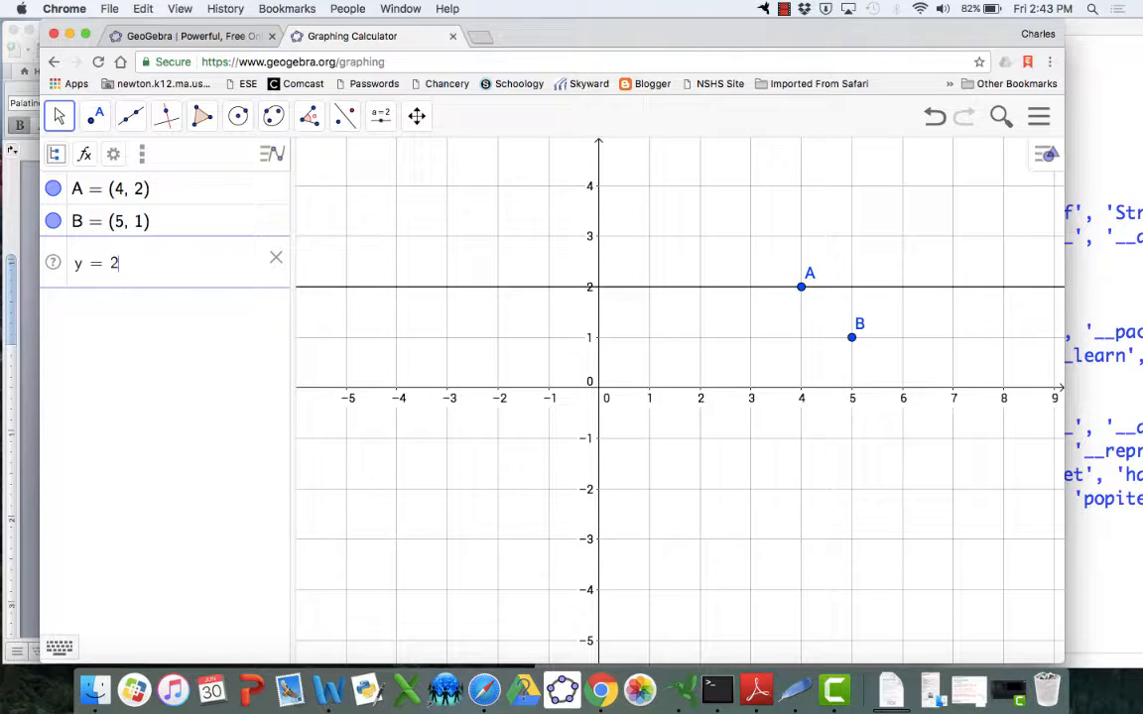
text(x + 1)
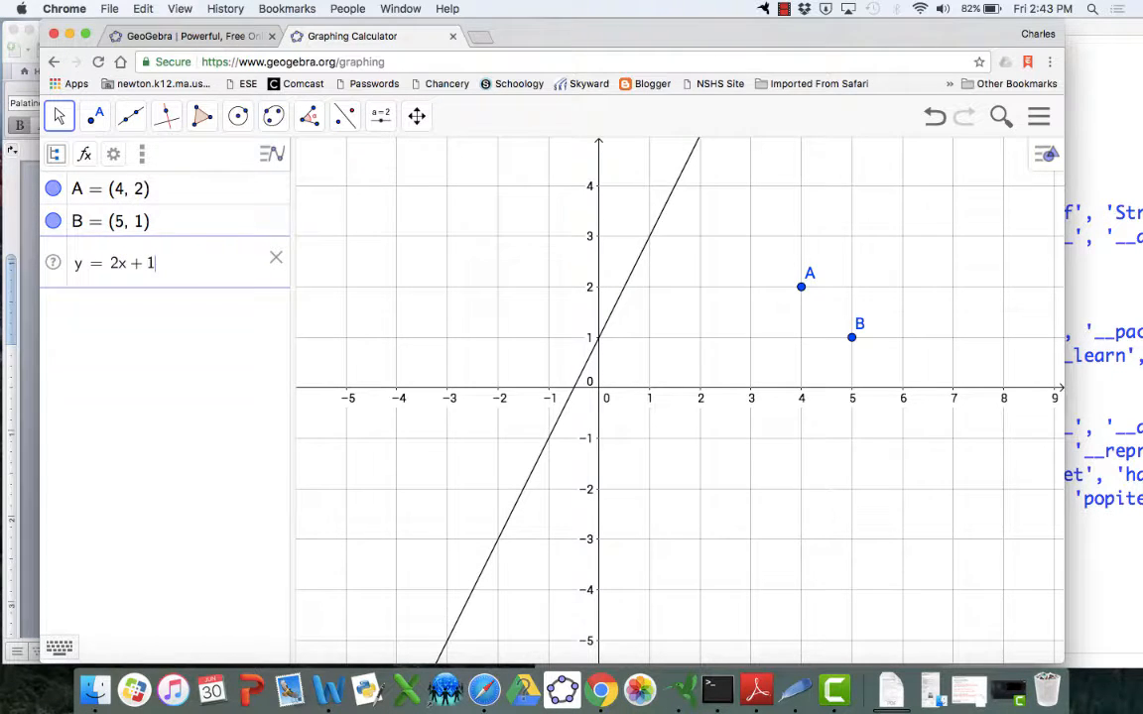
key(Return)
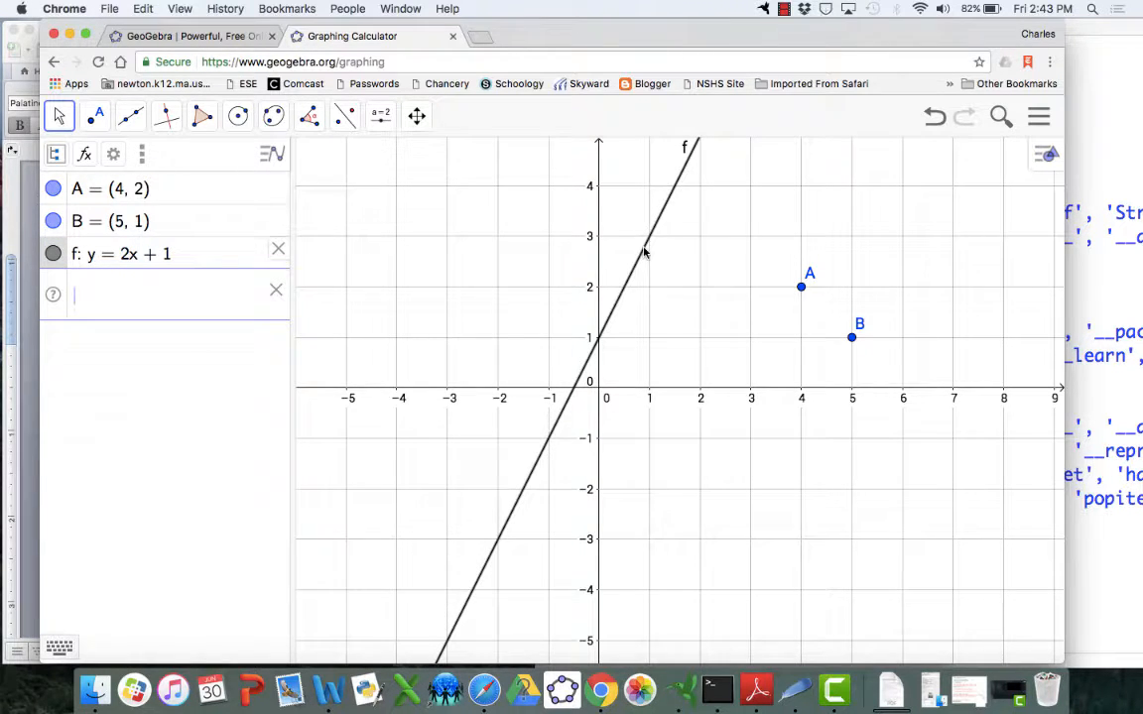
drag(643, 252, 555, 236)
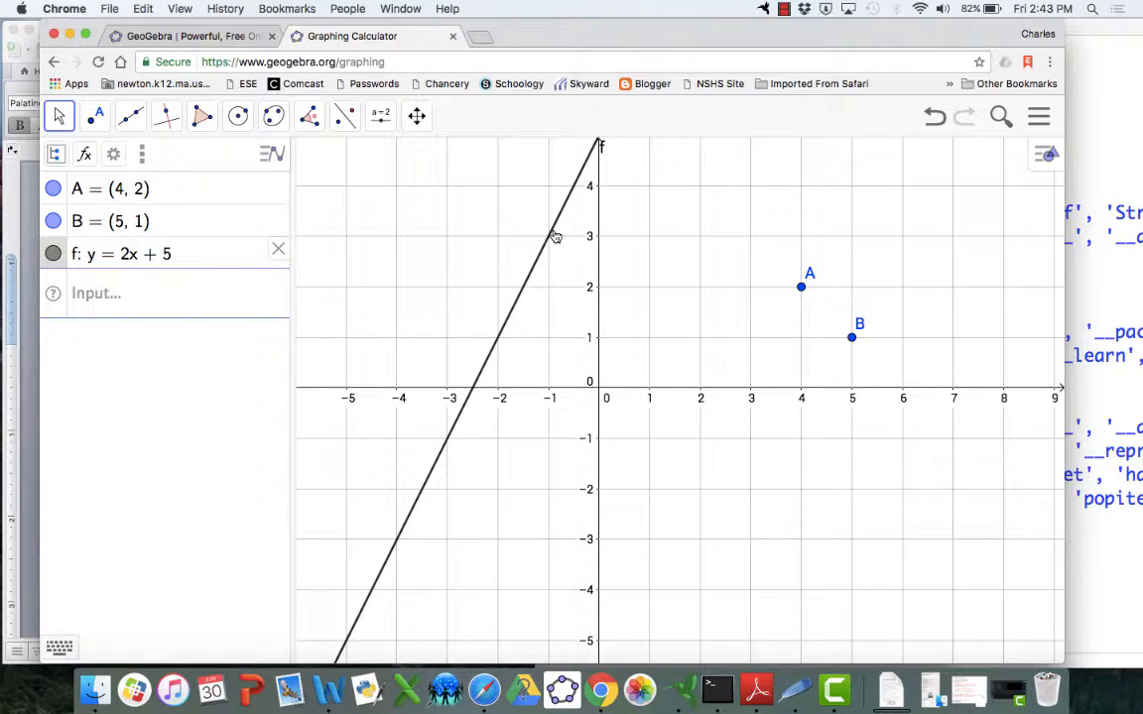
Define a = x(A) in the input line
click(96, 298)
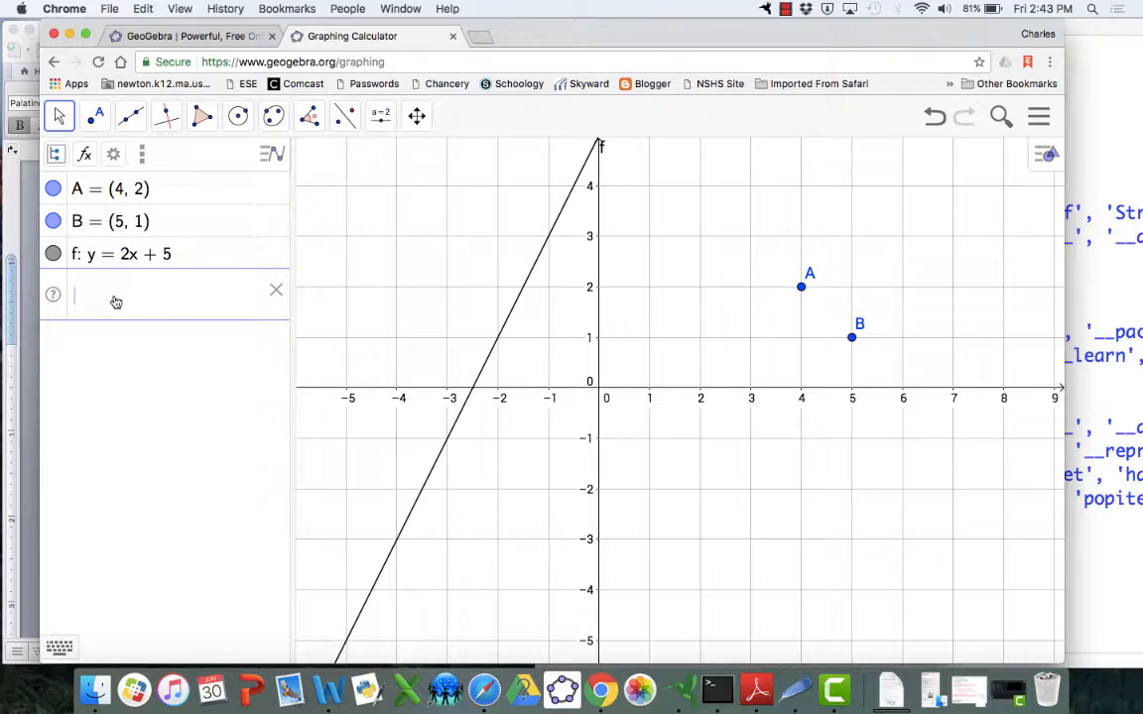
text(a )
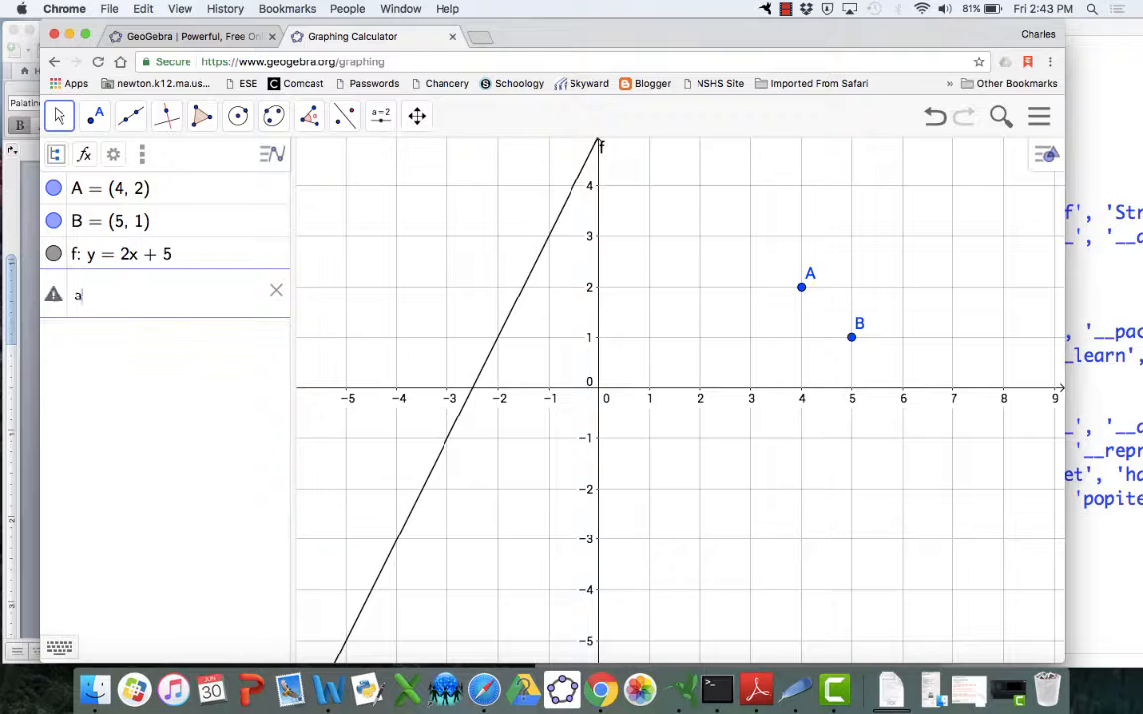
text(= x()
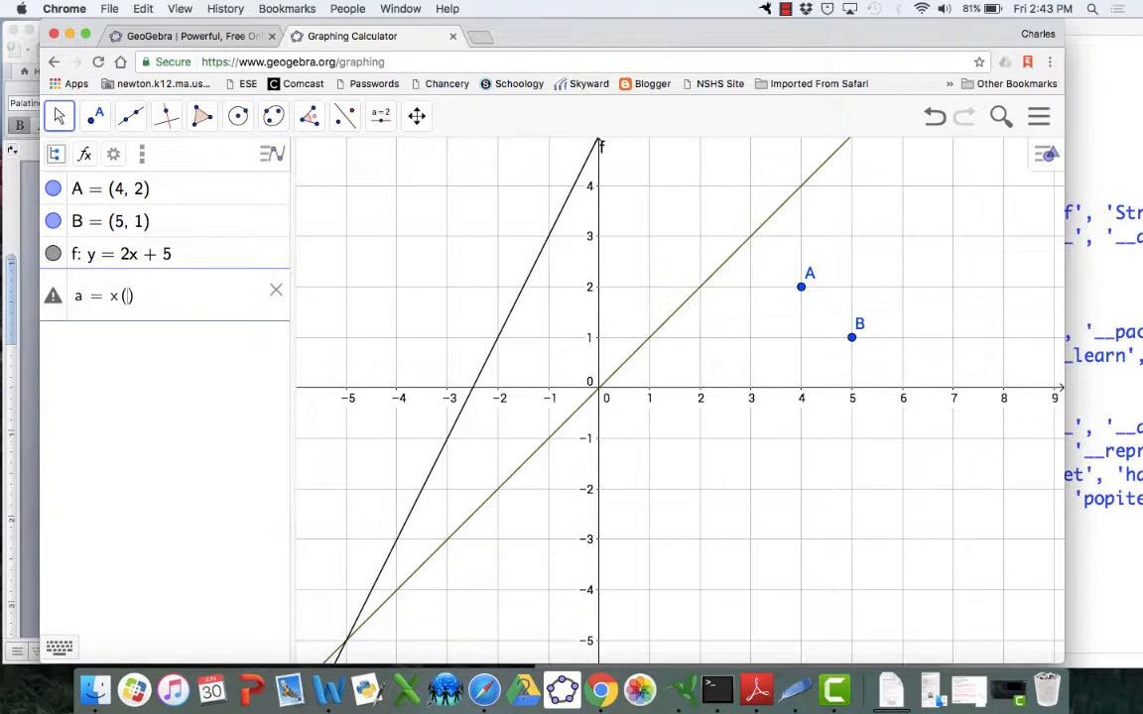
text(A)
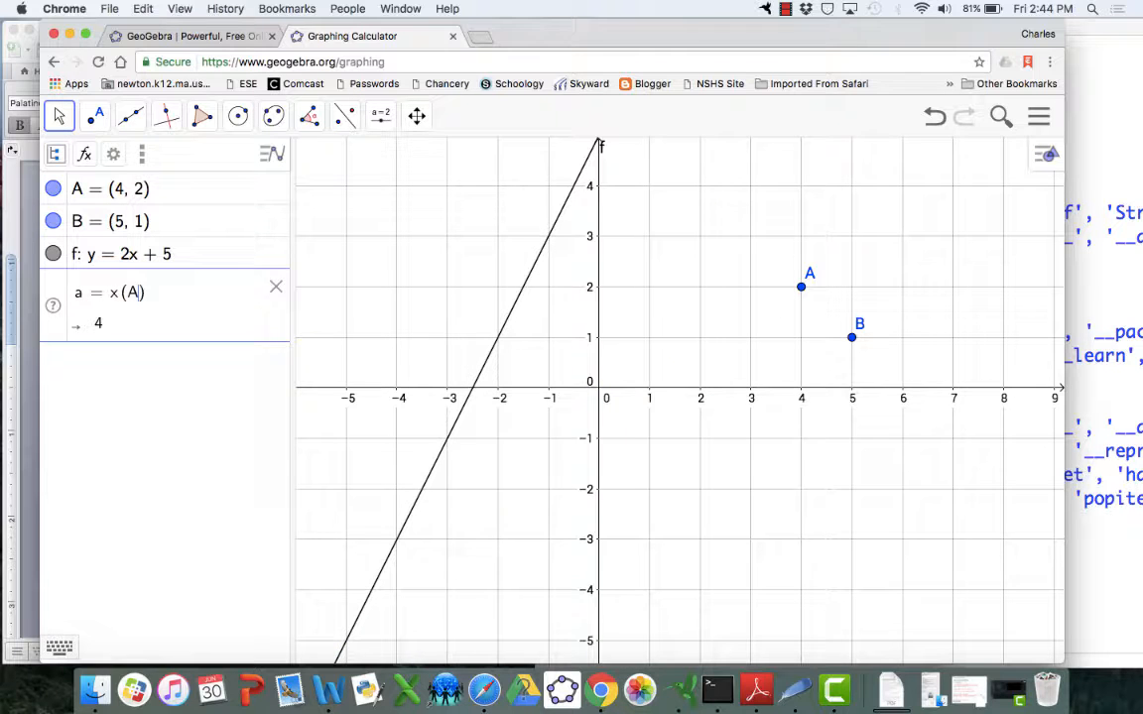
key(Return)
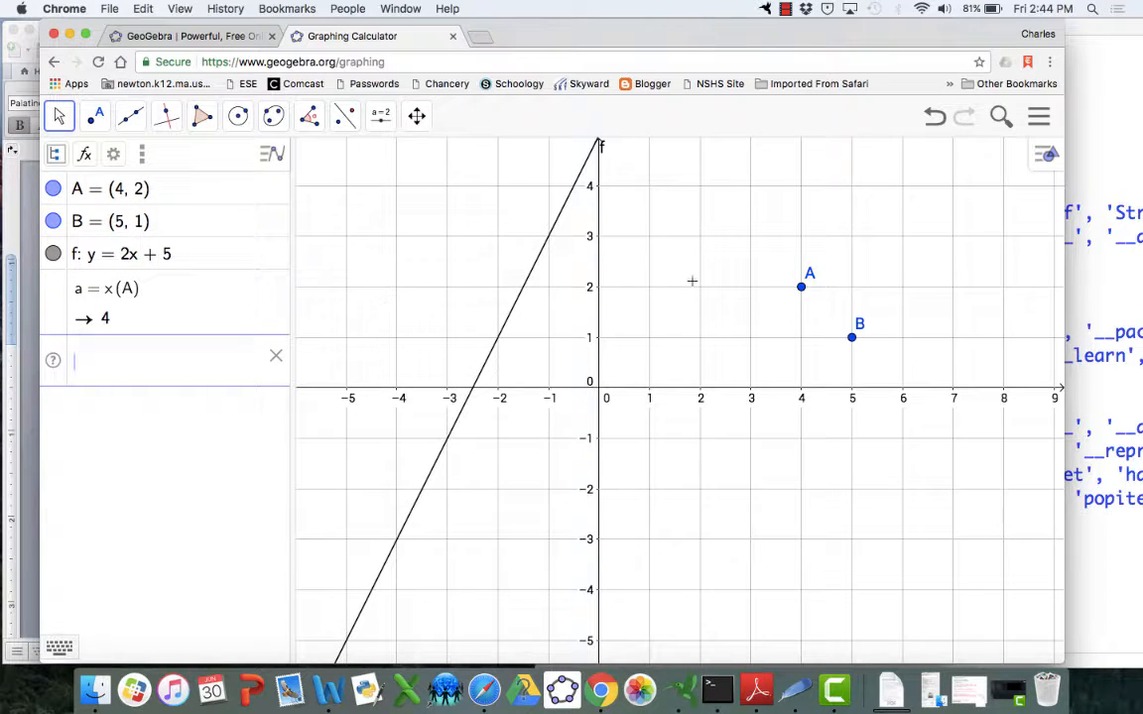
Drag point A to (2, 1)
click(802, 288)
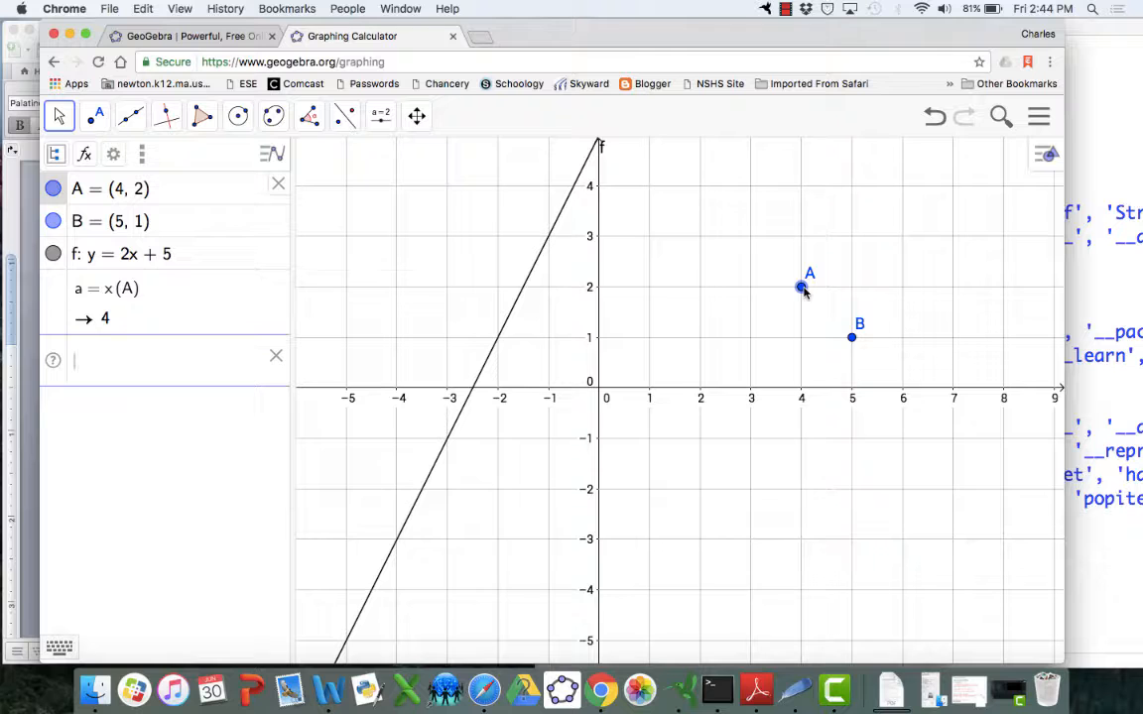
drag(801, 288, 702, 341)
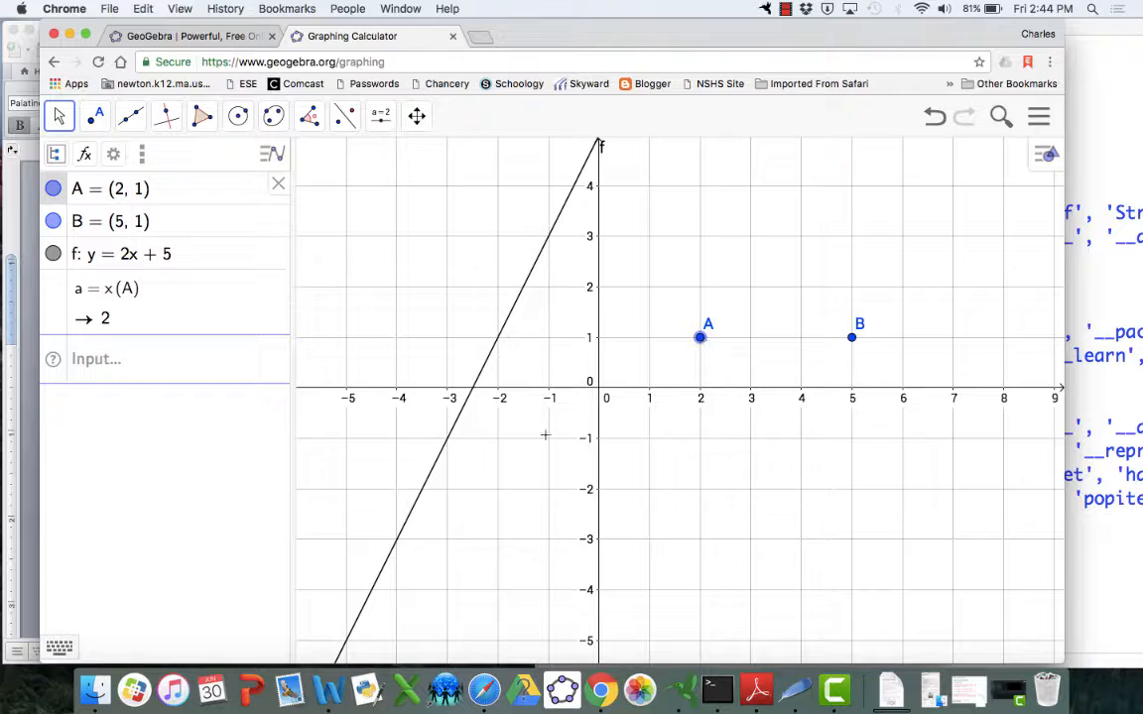
Define b = y(A) in the input line
click(85, 363)
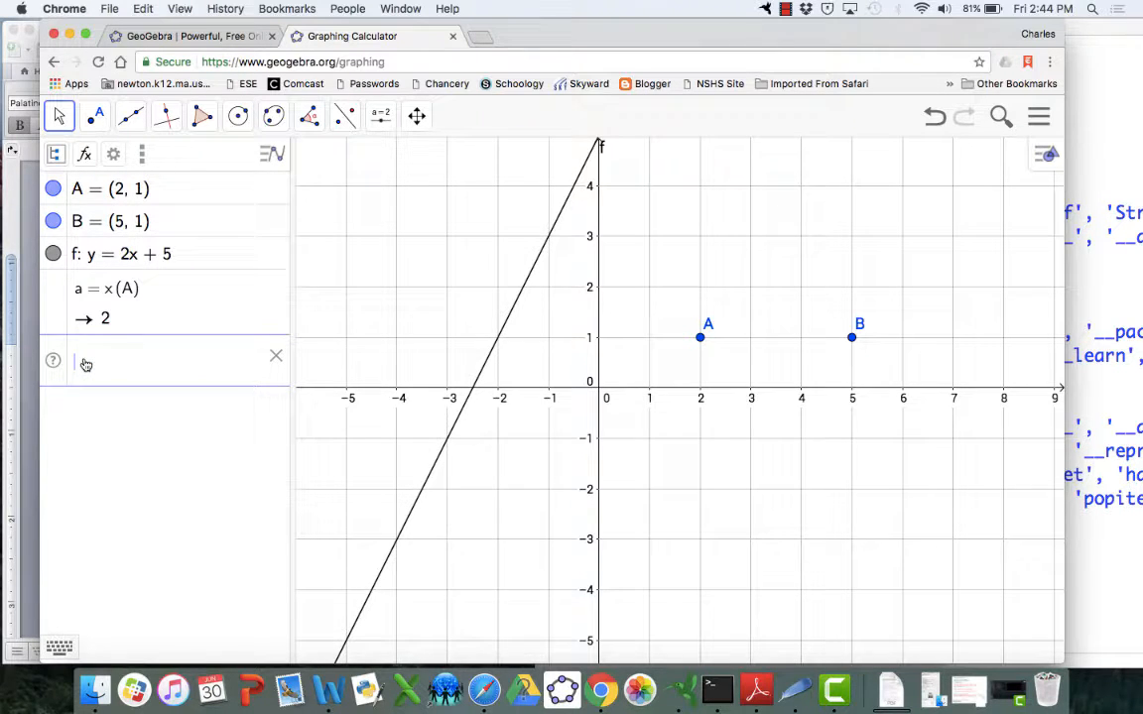
text(b)
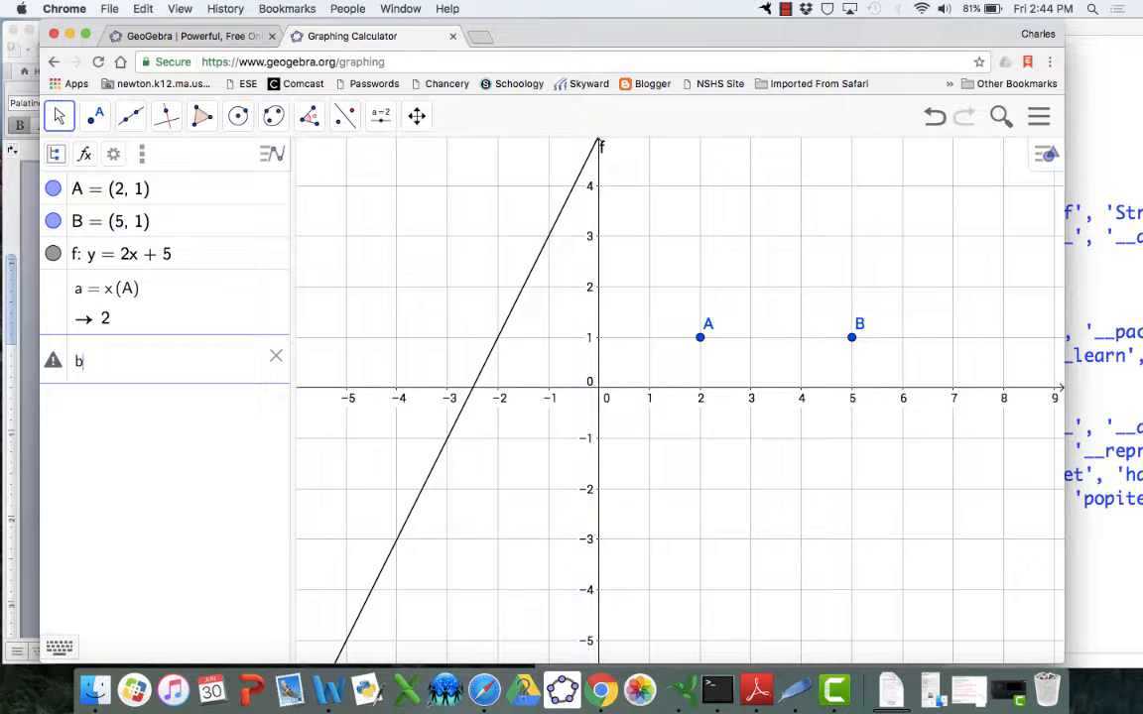
text(-)
key(BackSpace)
text(= y)
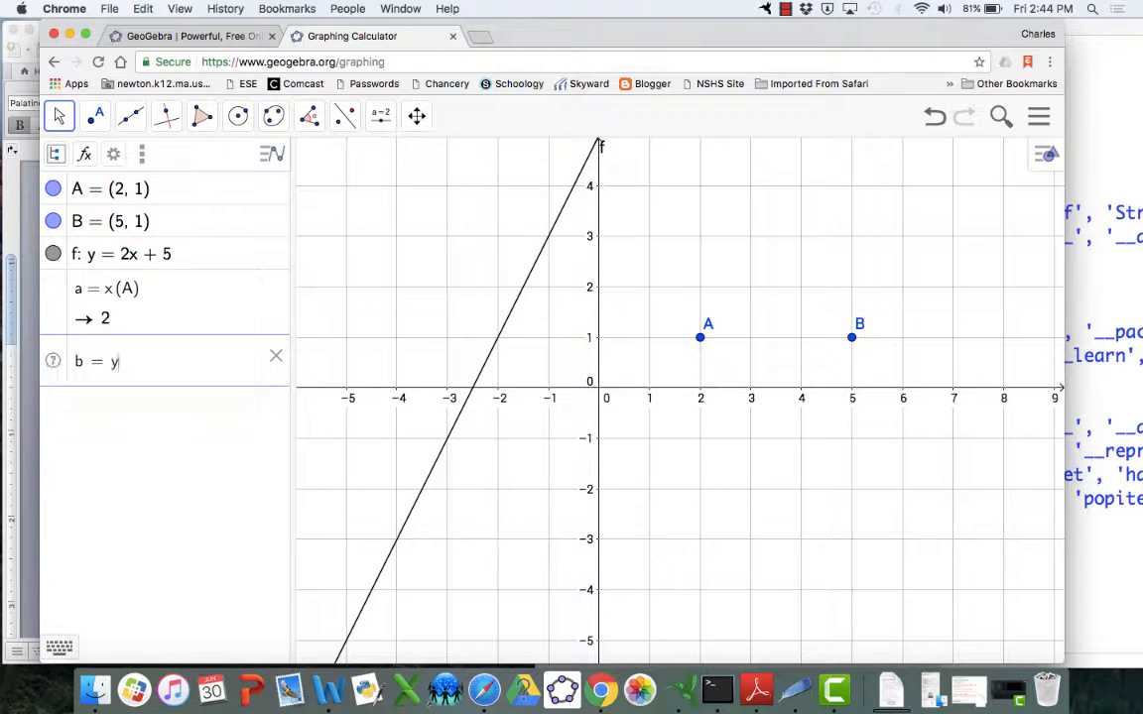
text((A)
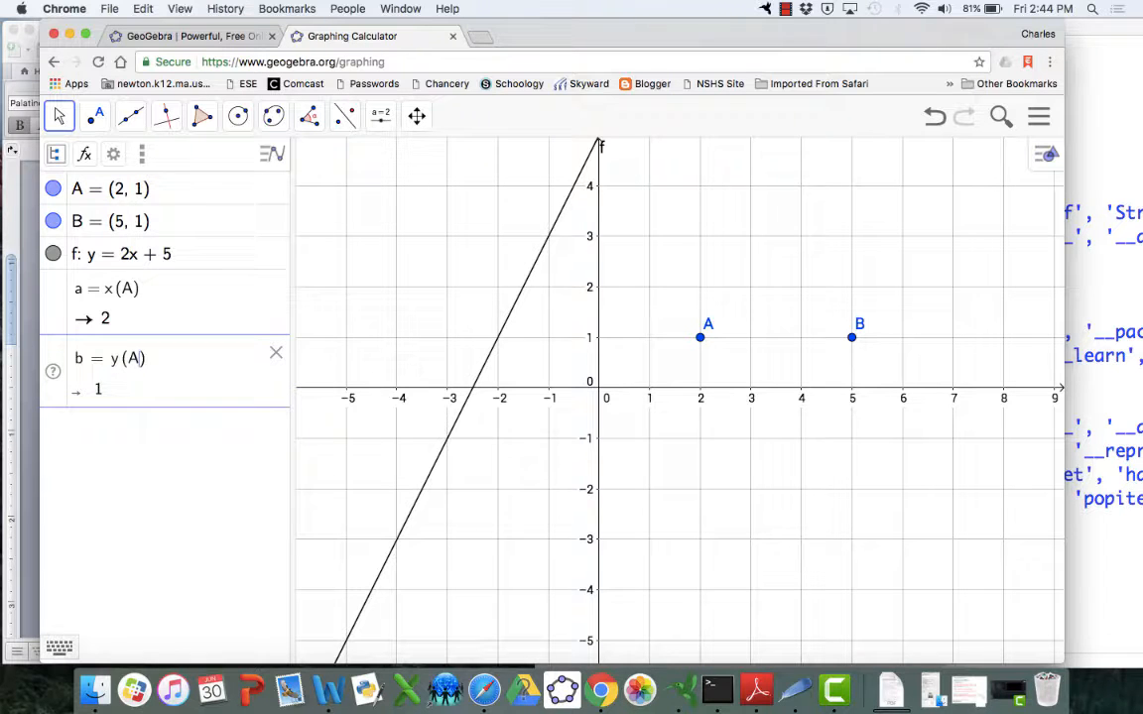
key(Return)
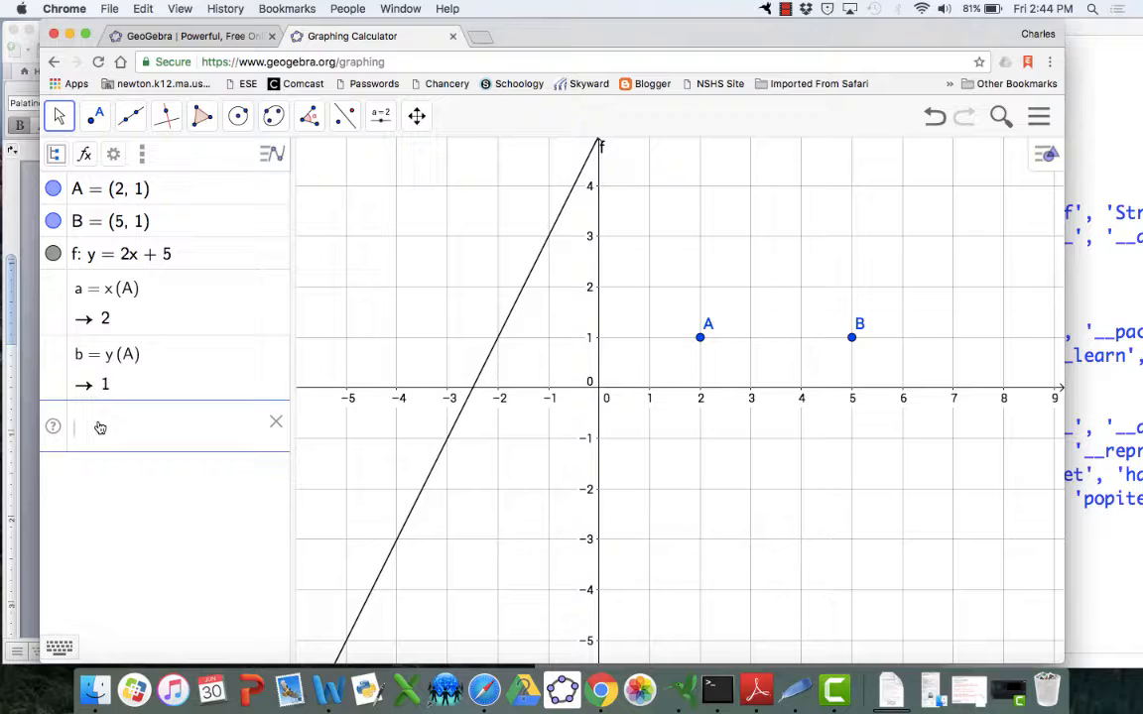
Define c = x(B) and then y(B) as a new value d in the input line
text(c = )
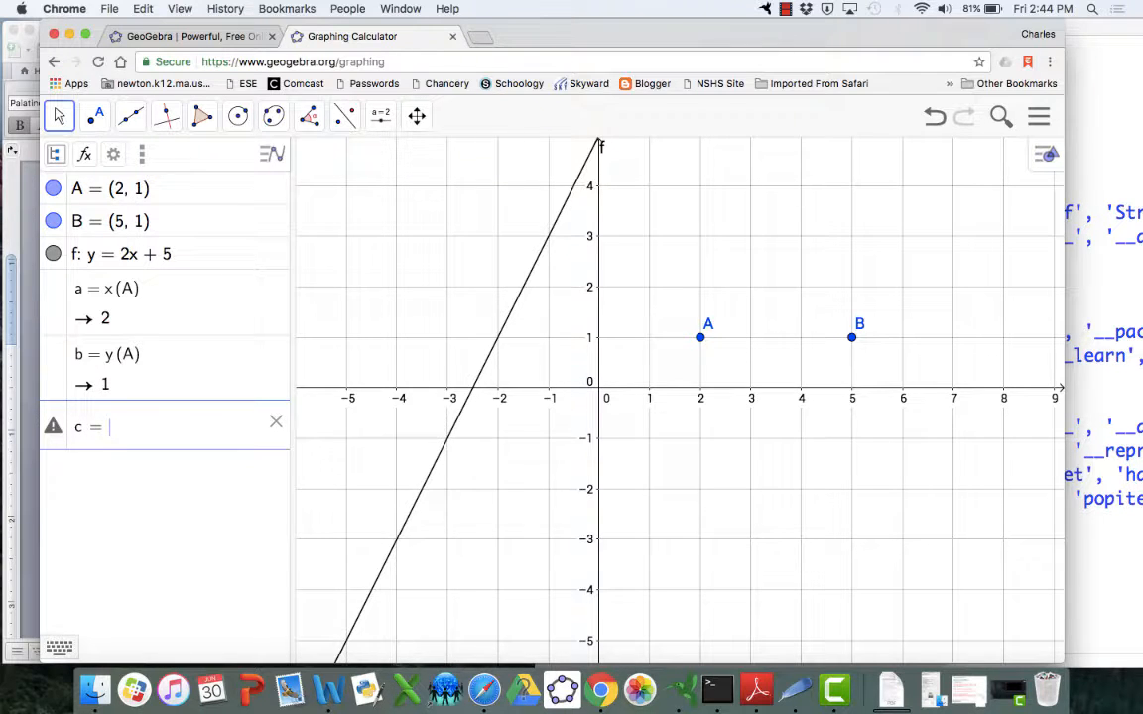
text(x(B))
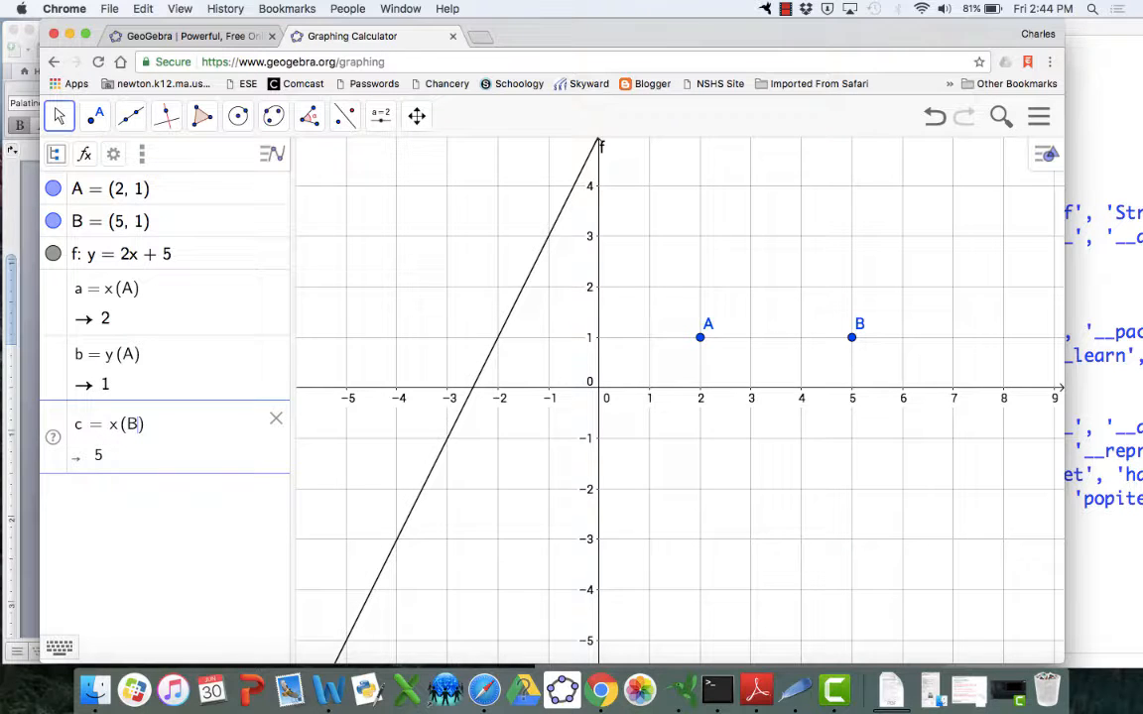
key(Return)
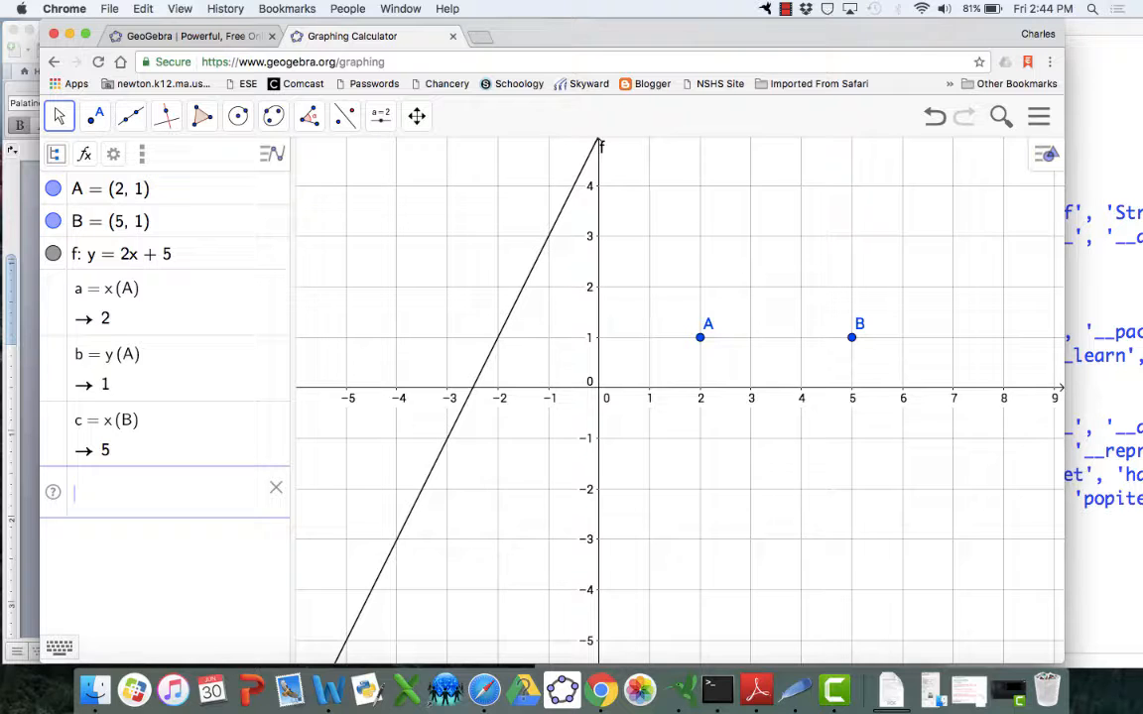
text(y(B))
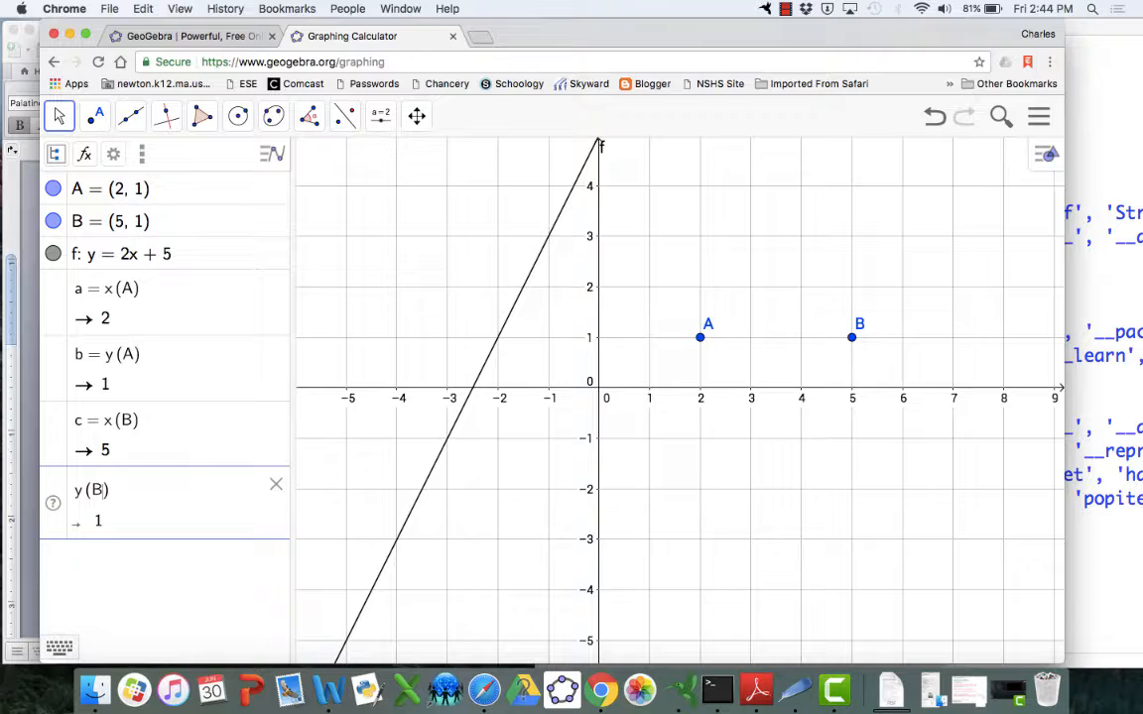
key(Return)
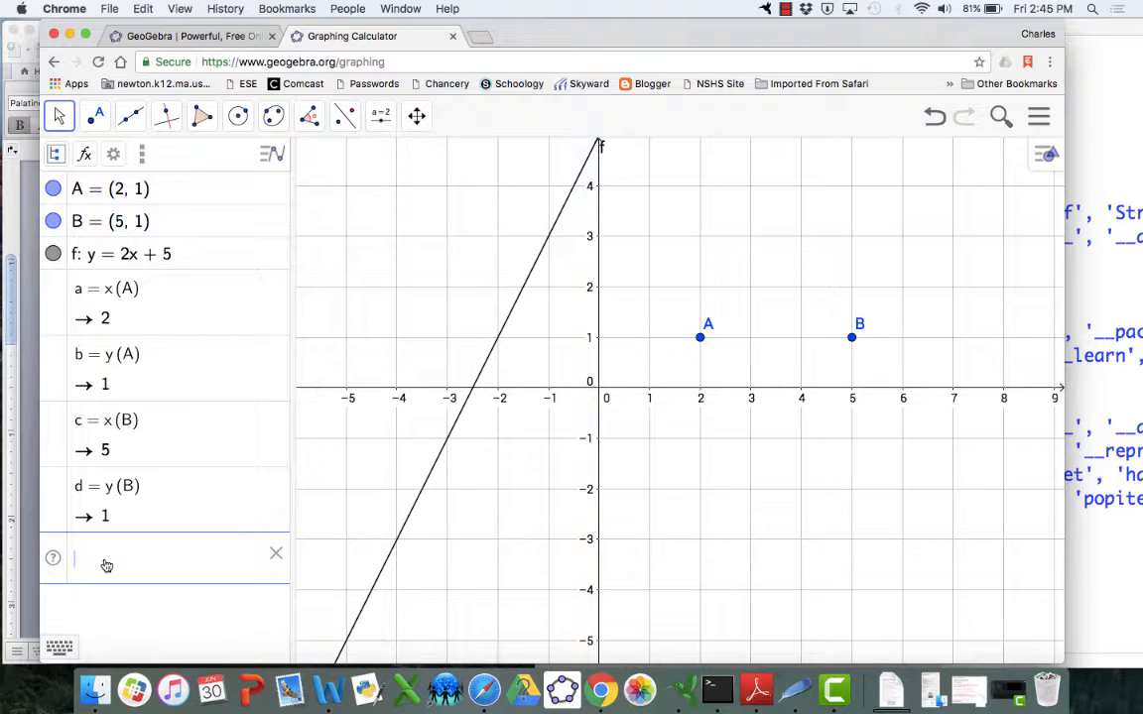
With the Move tool, drag point B to (5, 3)
click(58, 118)
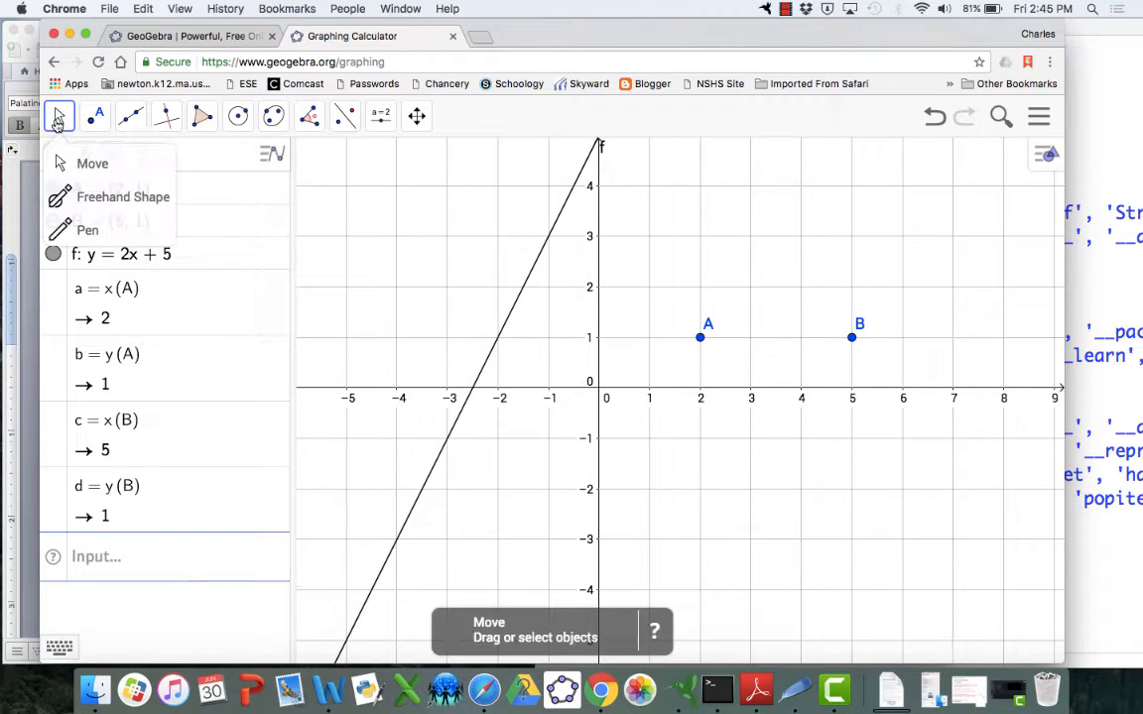
click(95, 116)
key(Escape)
drag(850, 344, 855, 241)
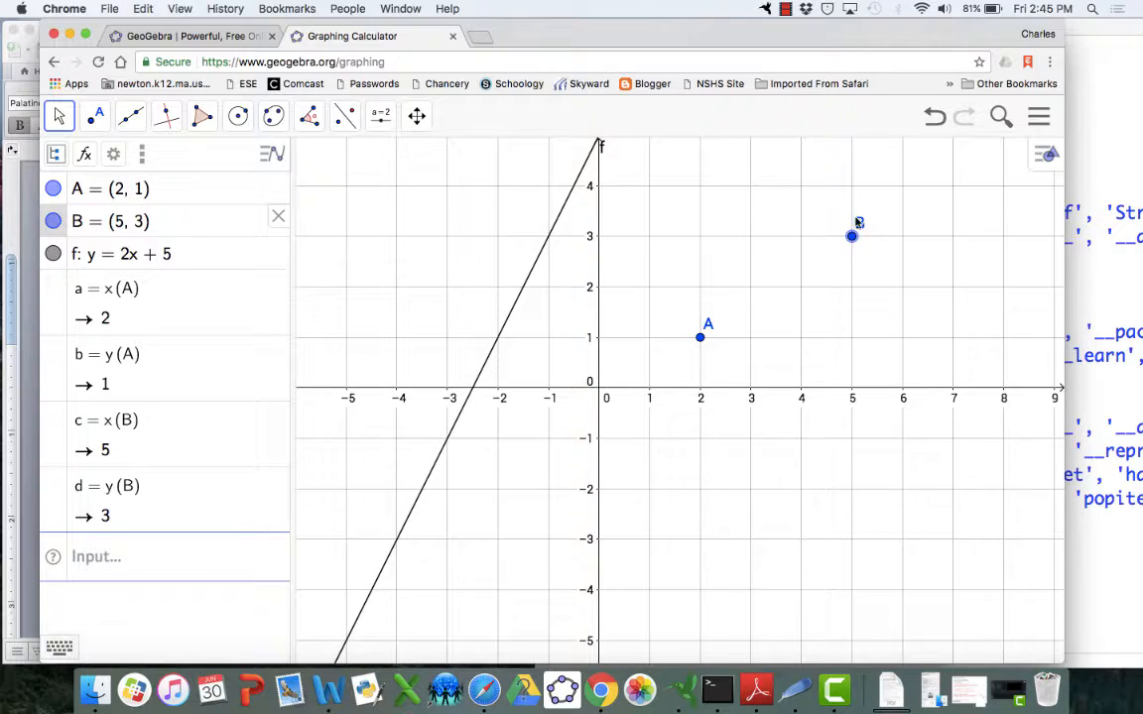
Define the slope m = (d - b) / (c - a) in the input line
click(102, 559)
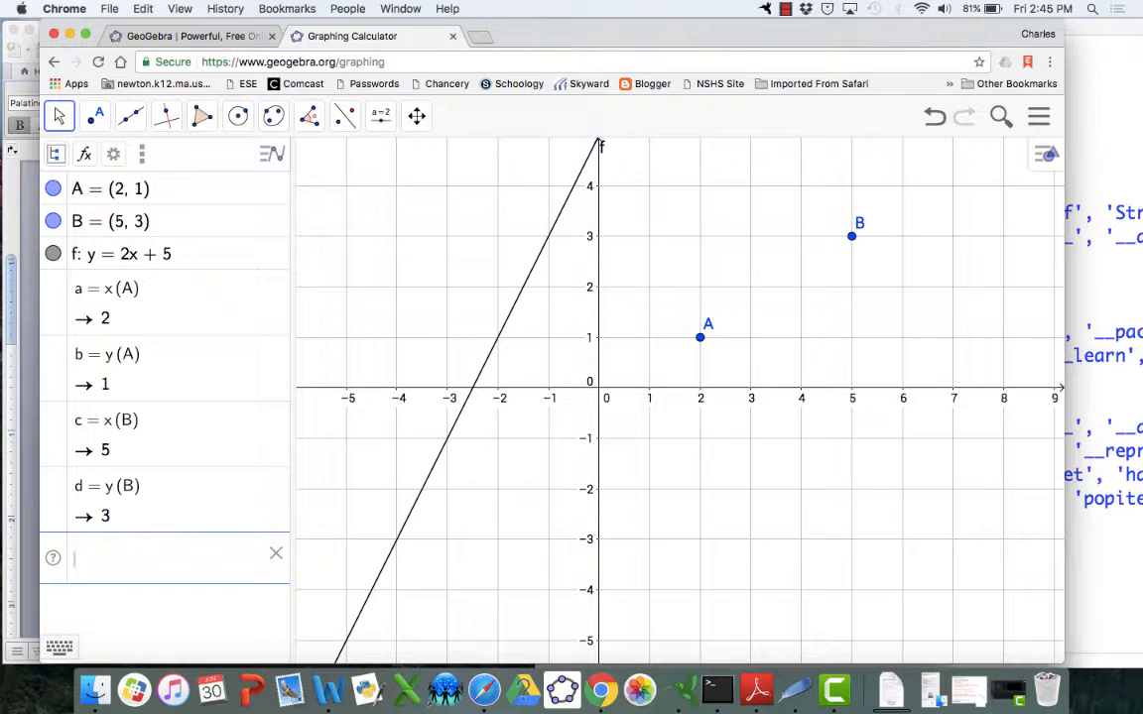
text(m =)
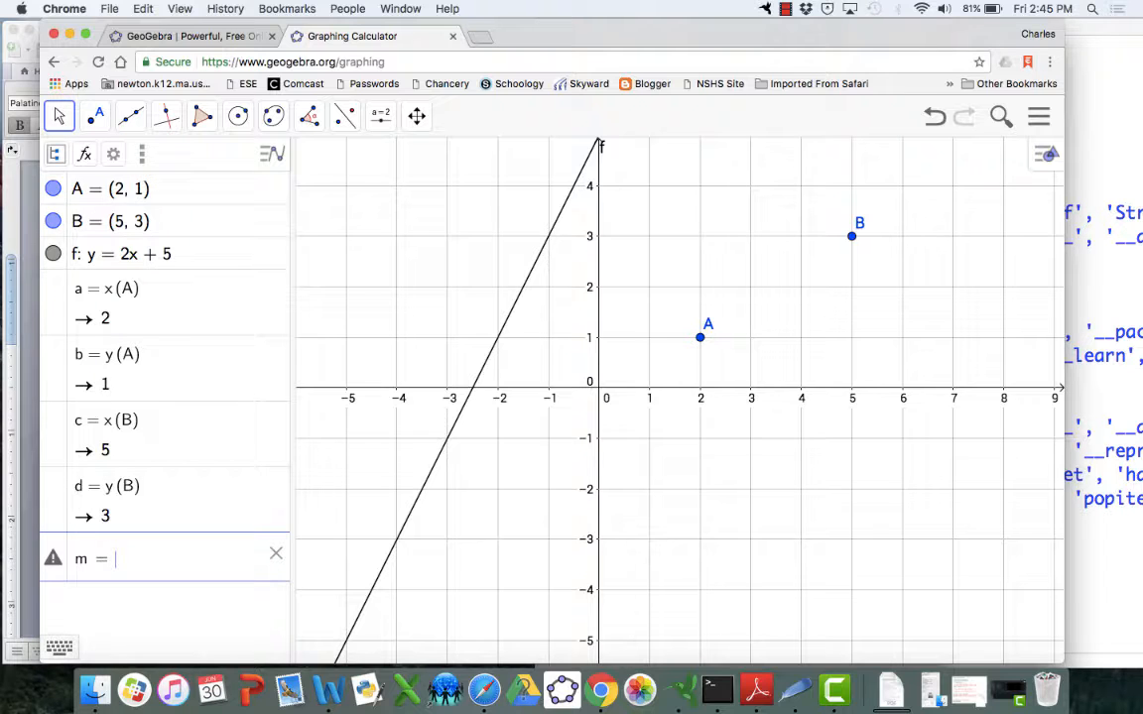
text(()
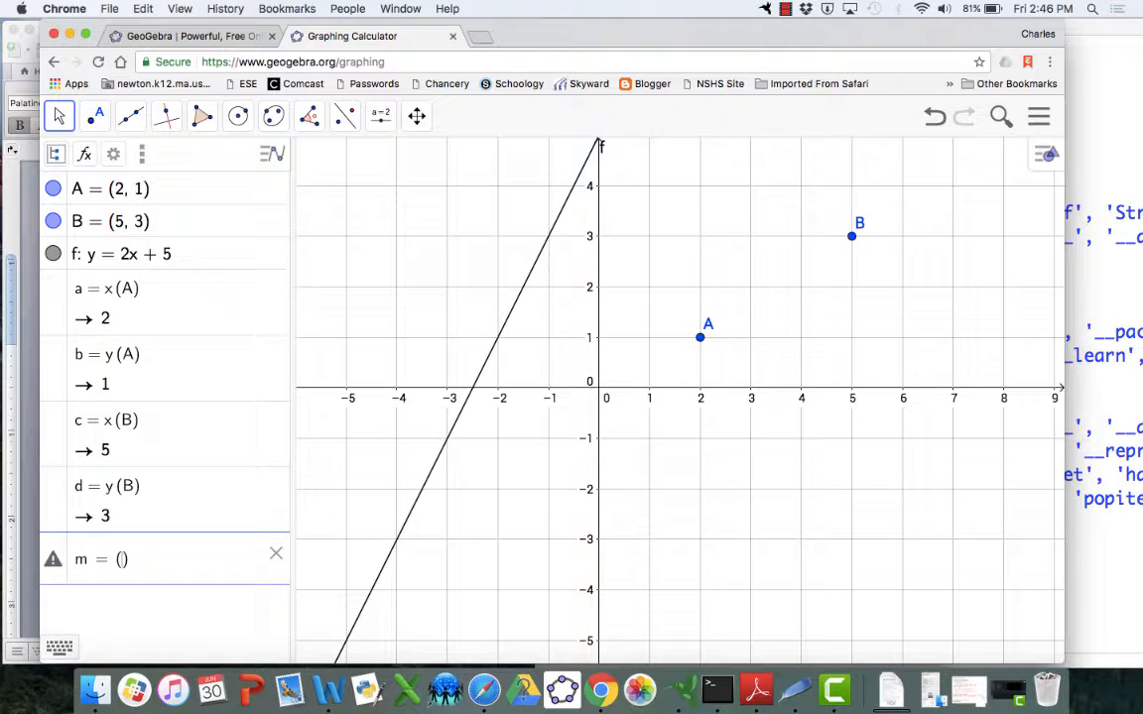
text(d - b )
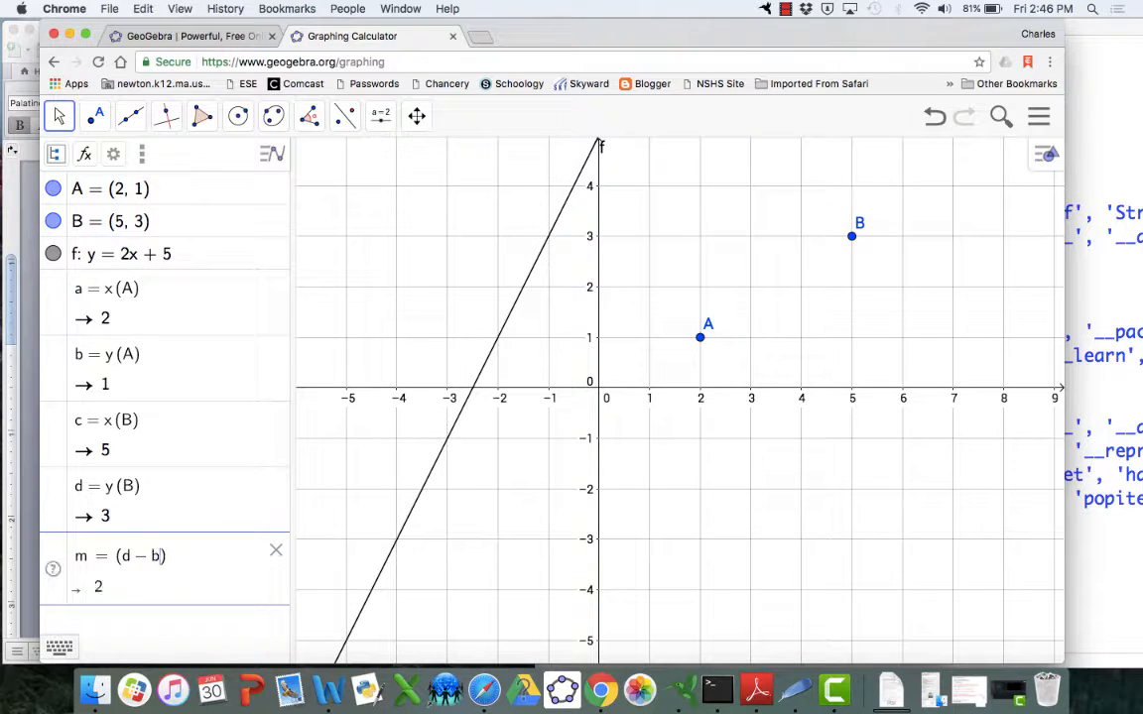
text(/ )
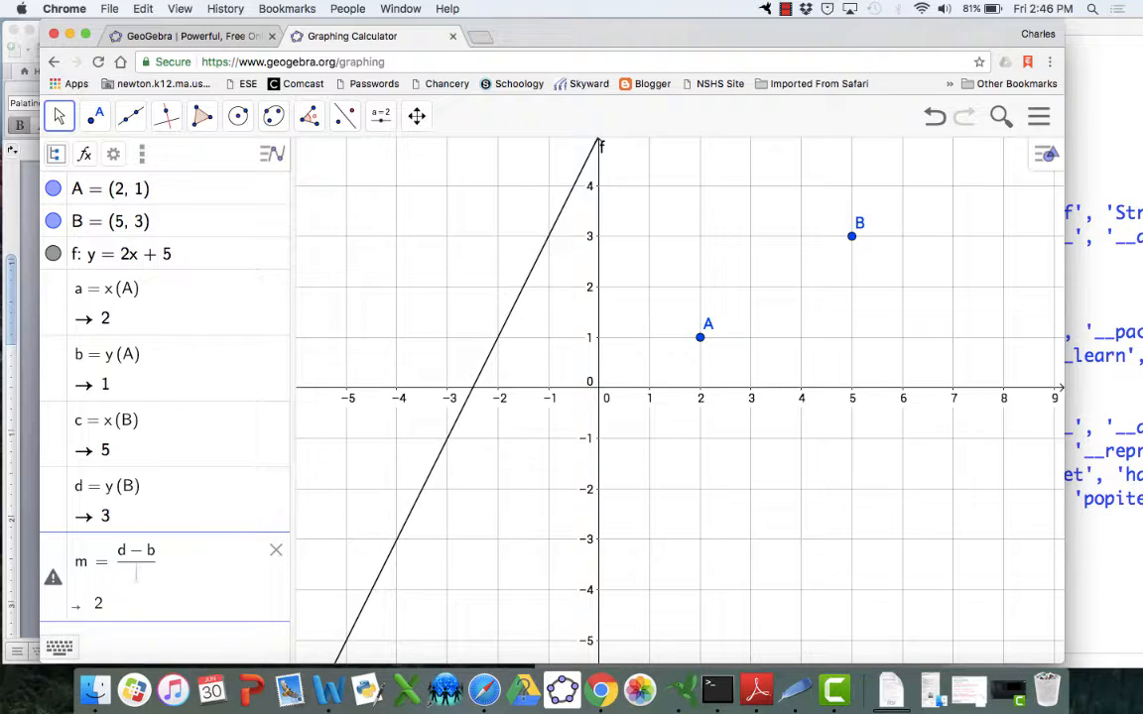
text(c - a)
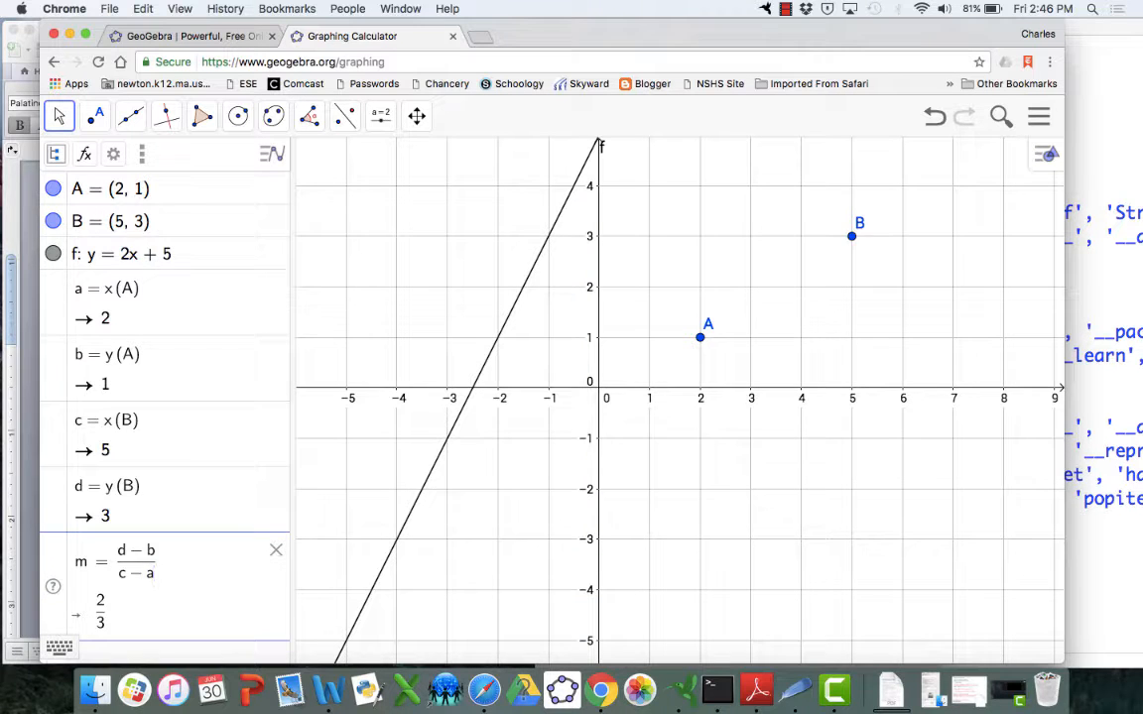
key(Return)
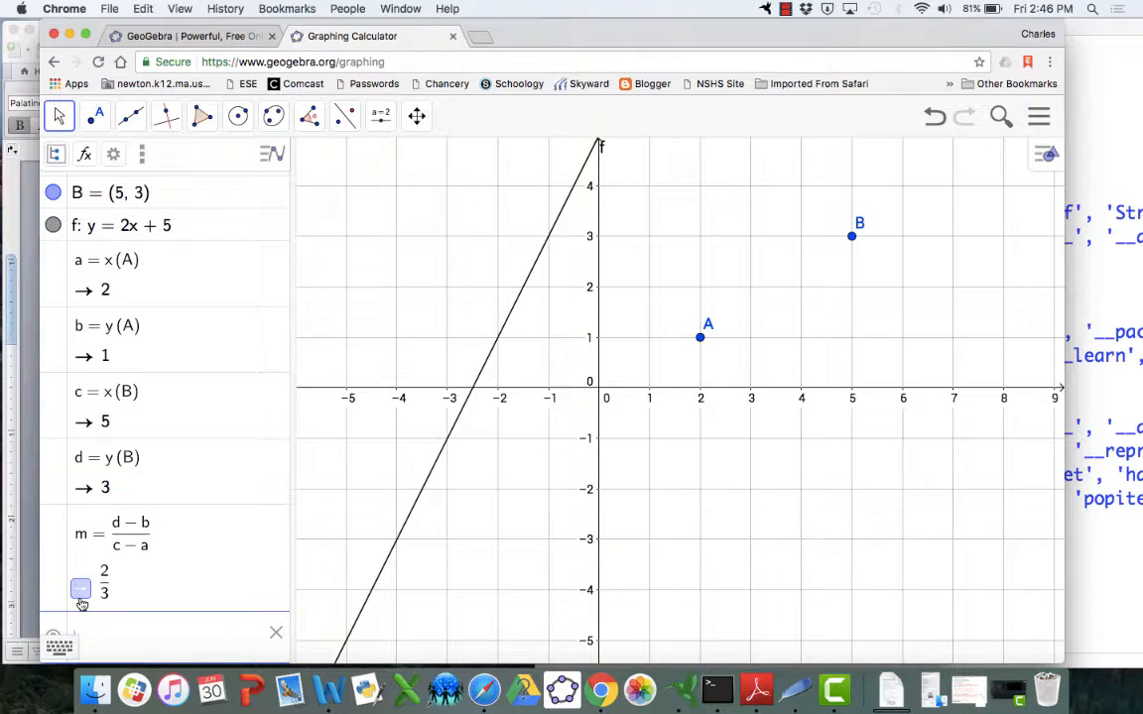
Drag point B to (4, 3) and hide the graph of line f
drag(855, 230, 819, 250)
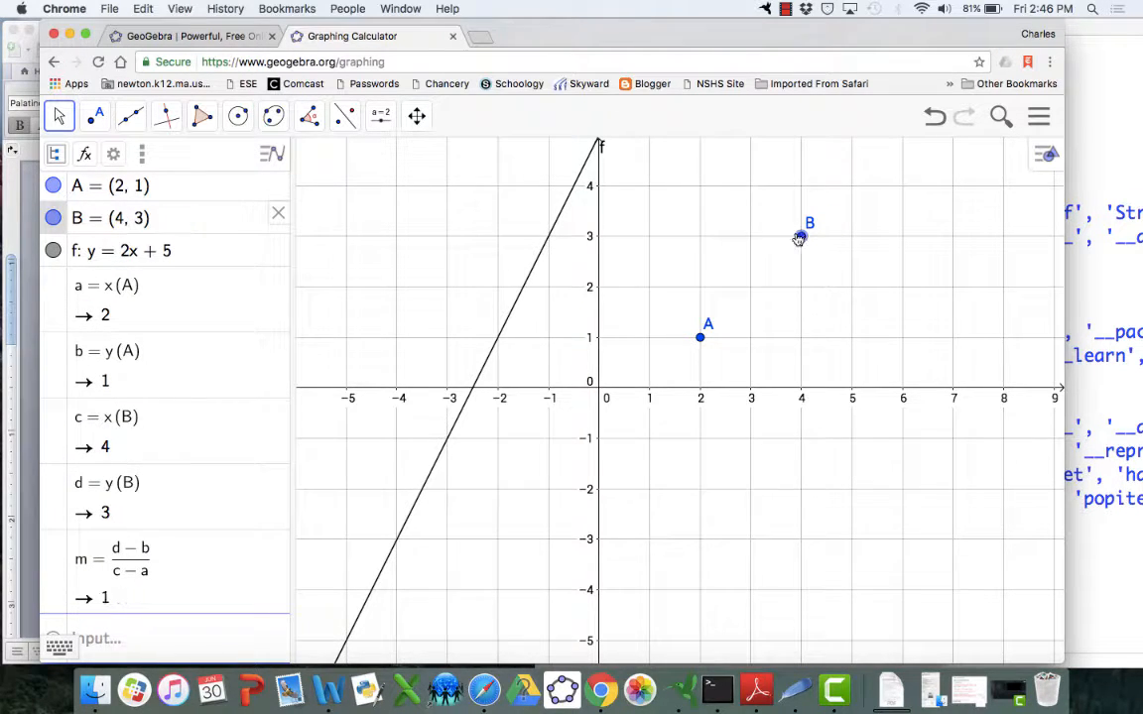
click(53, 250)
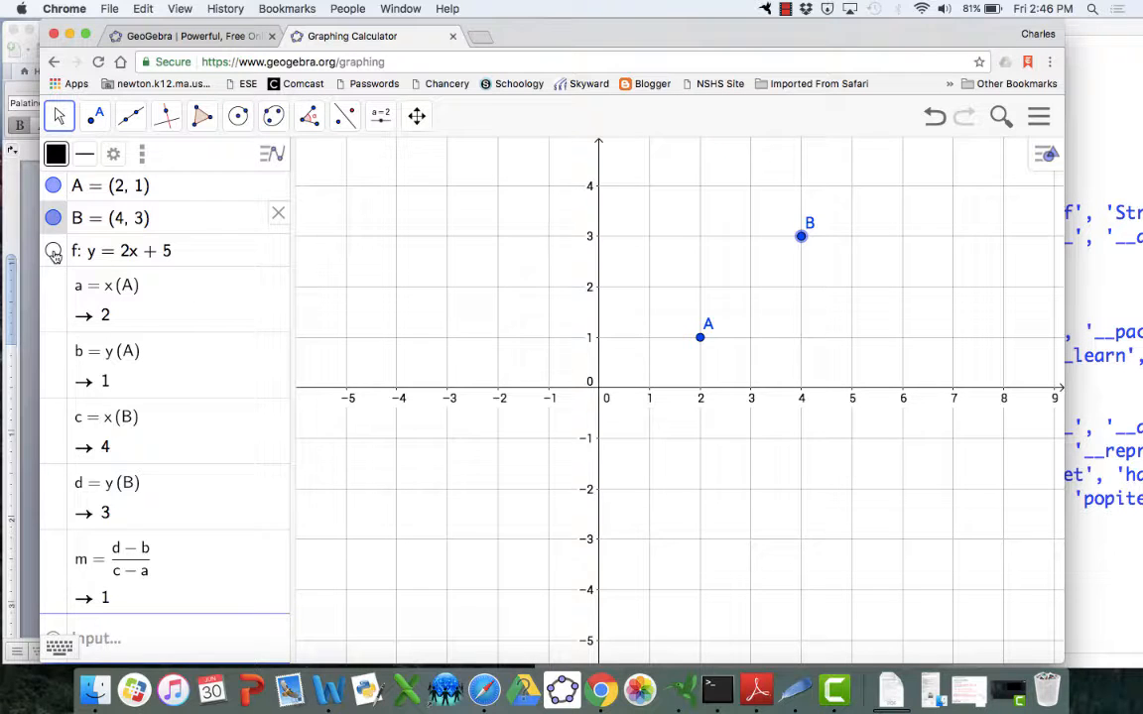
Graph the line y = m x in the input line
click(134, 636)
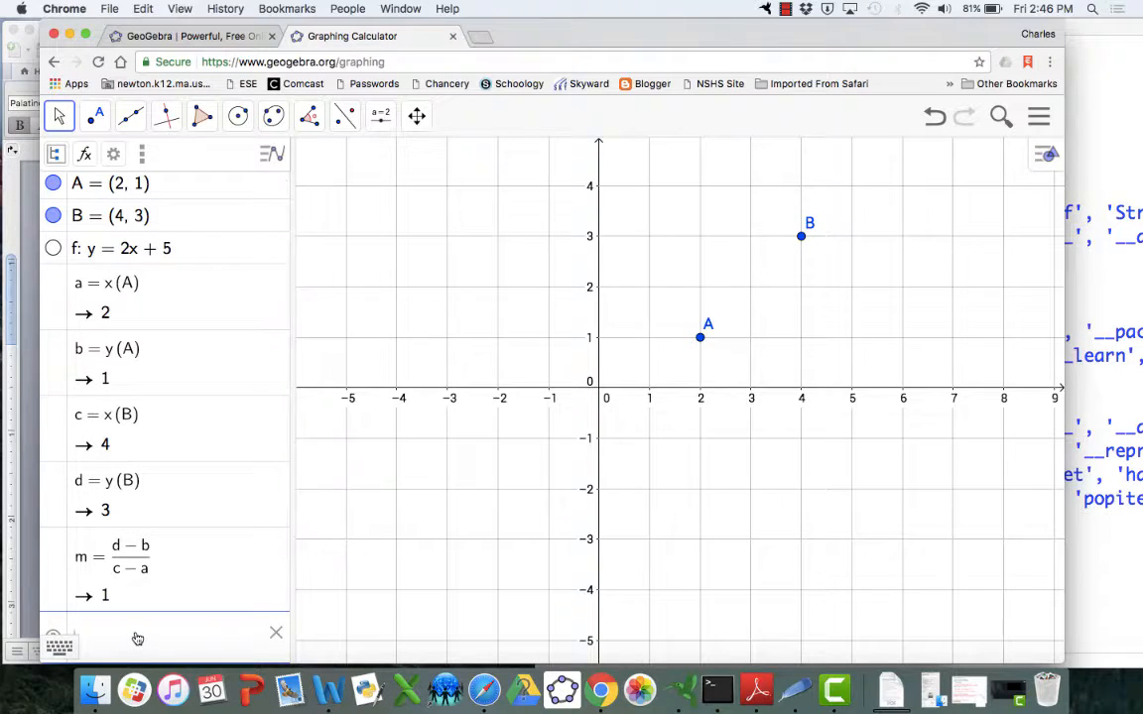
text(y =)
text(m)
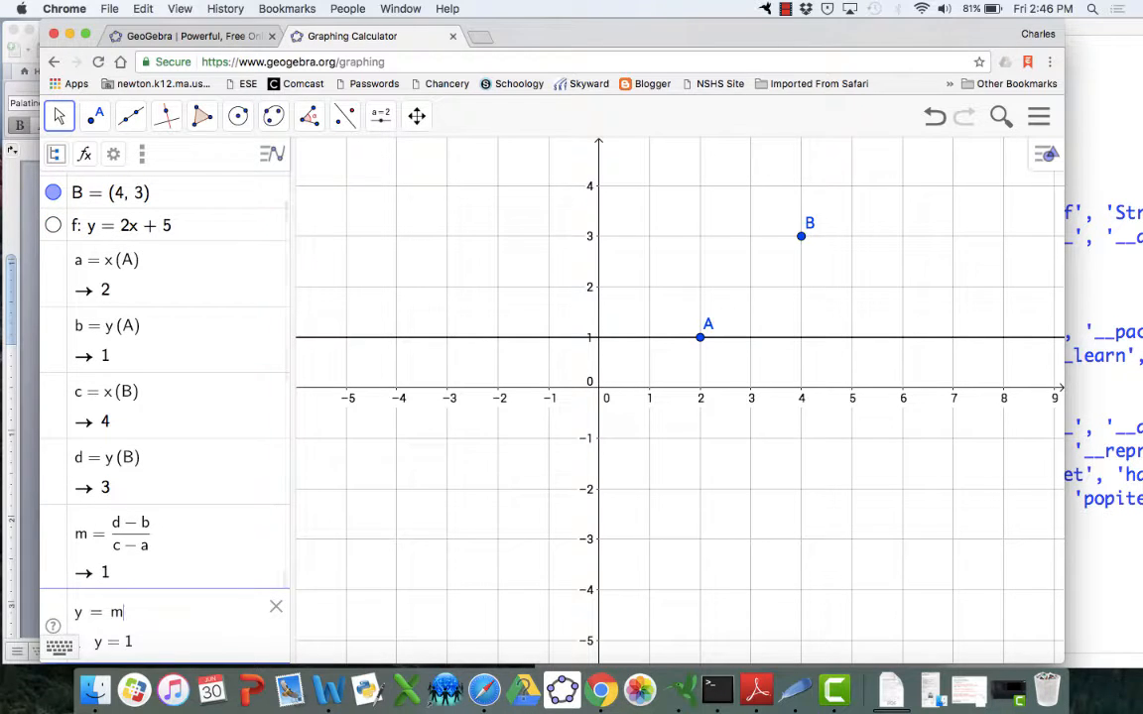
text(x)
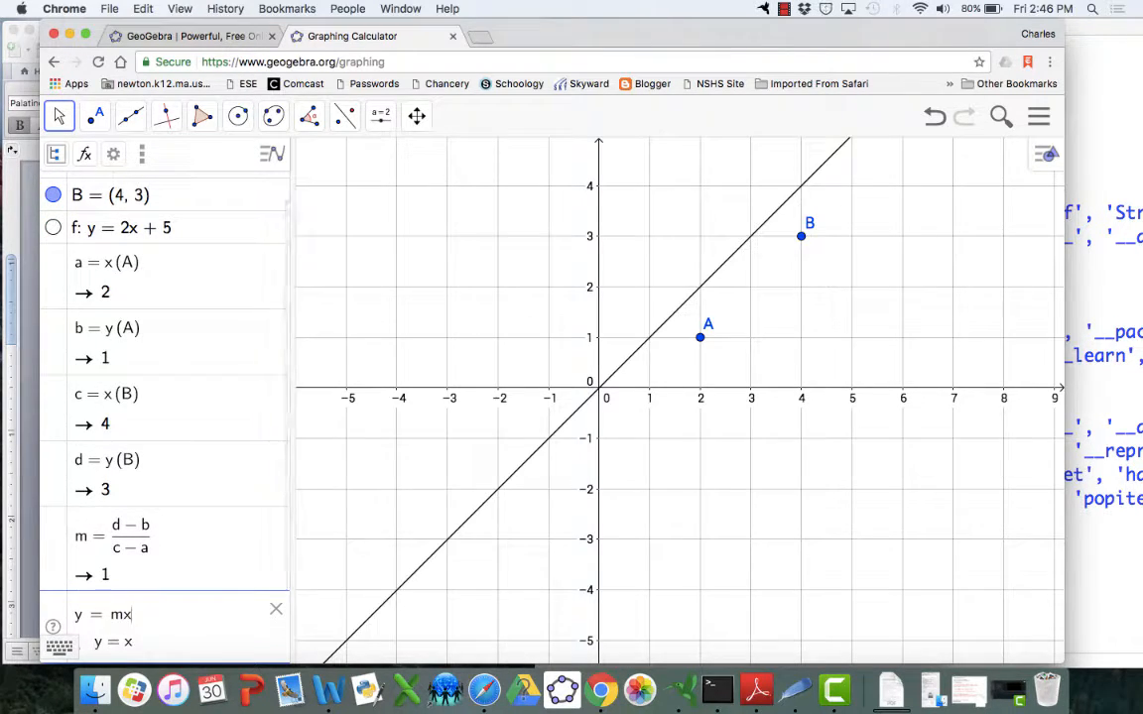
key(Return)
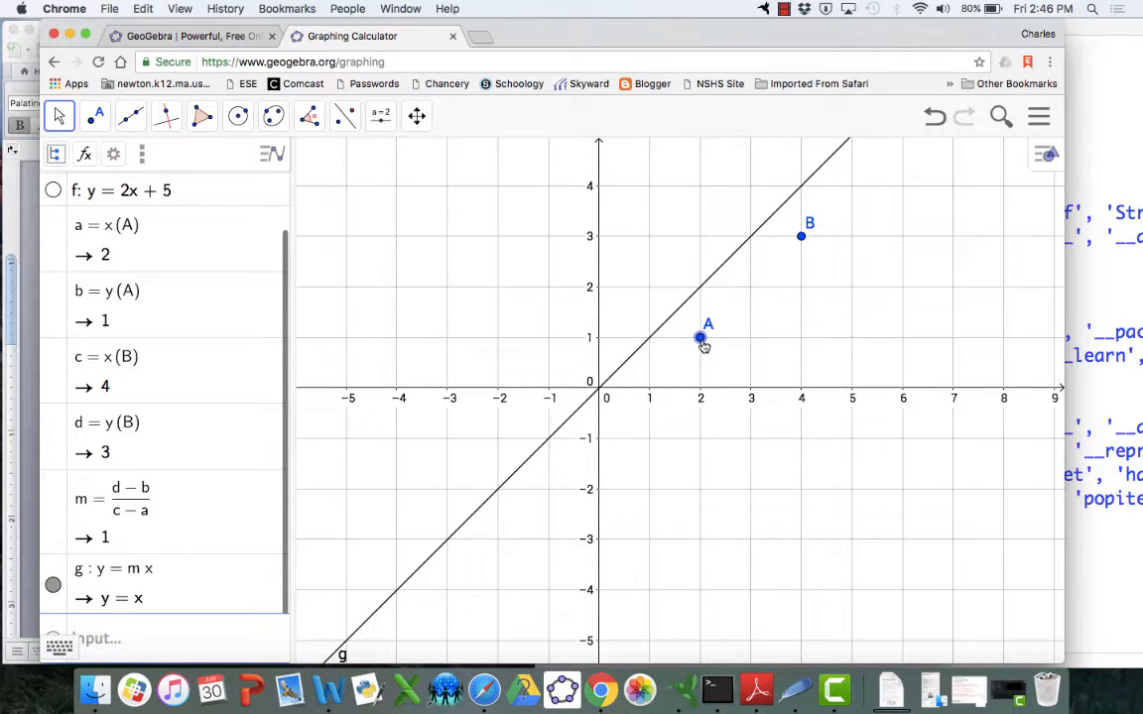
Drag point A to (-1, -1), B to (3, 3), then A to about (-1.65, 0.8) to change line g's slope
drag(702, 337, 549, 439)
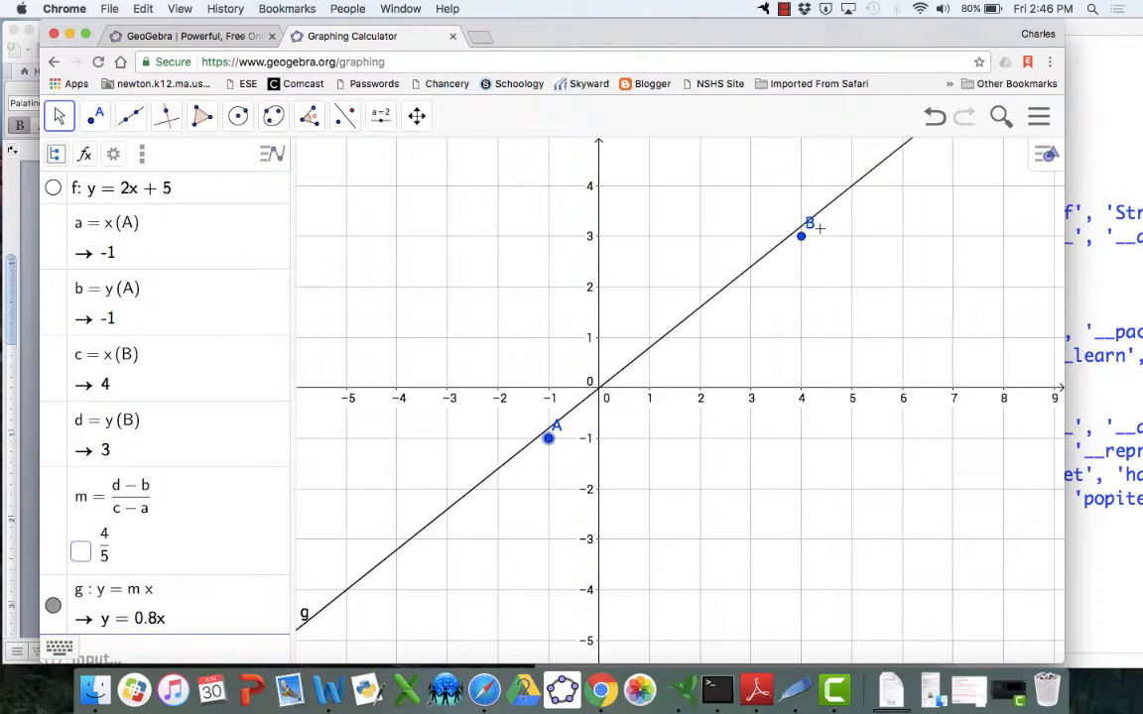
drag(799, 246, 751, 236)
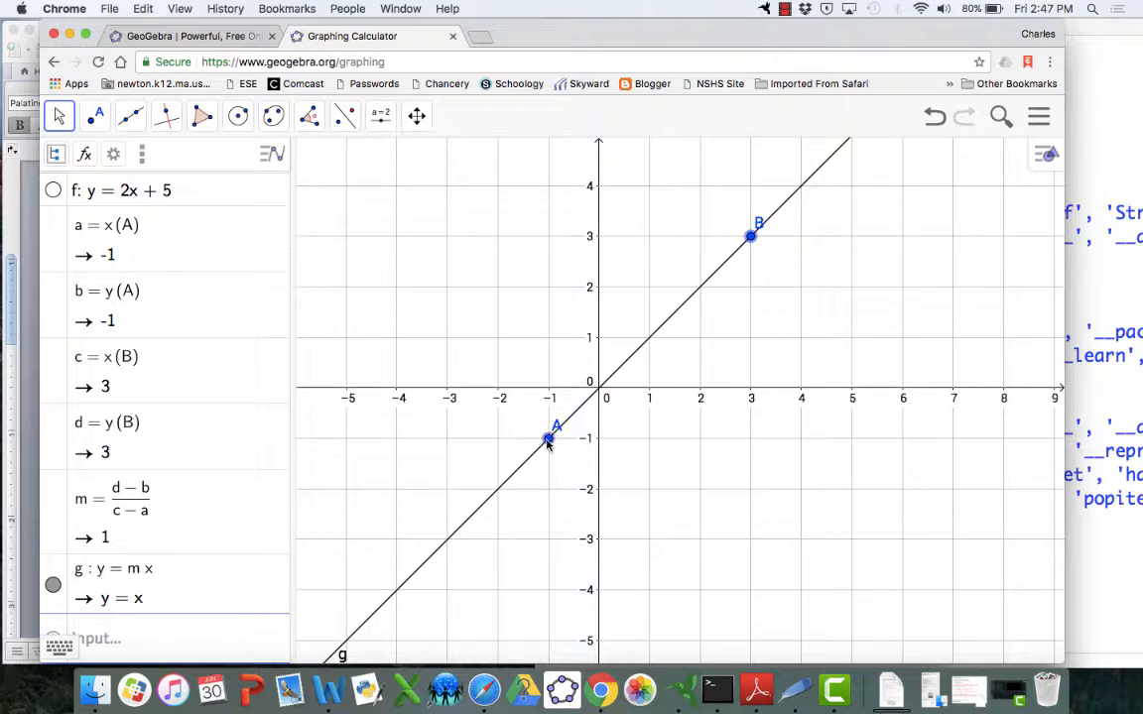
drag(548, 438, 517, 353)
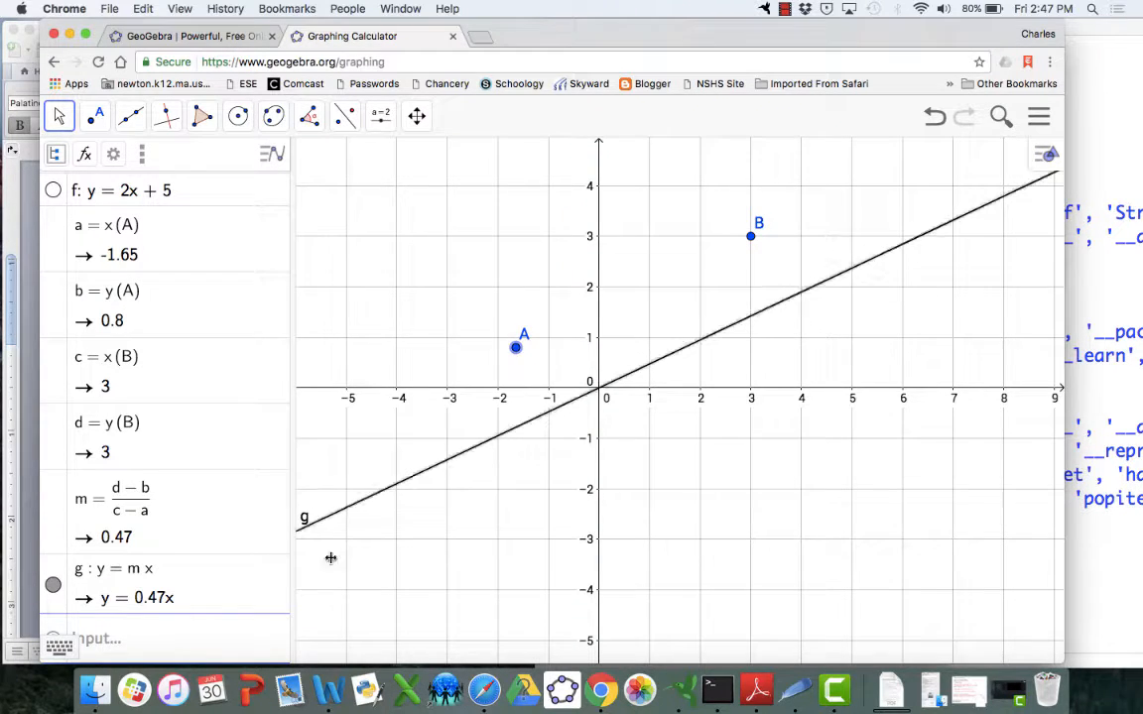
Graph the point-slope line y - d = m(x - c) in the input line
click(126, 638)
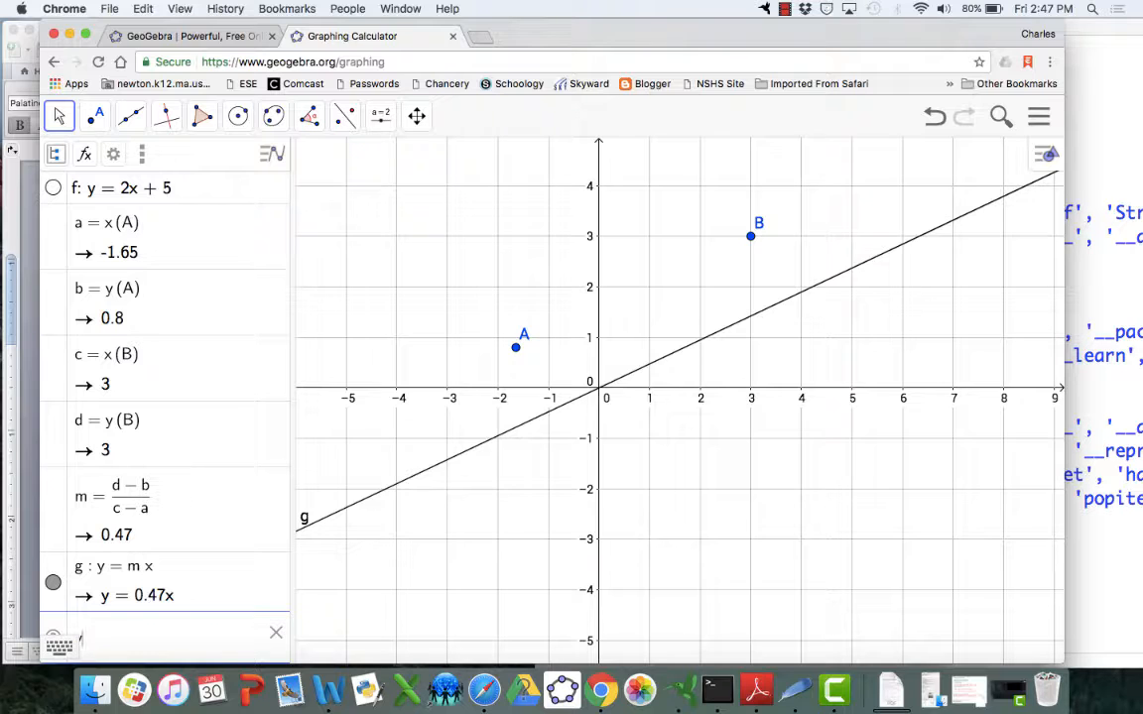
text(y=)
drag(508, 37, 619, 36)
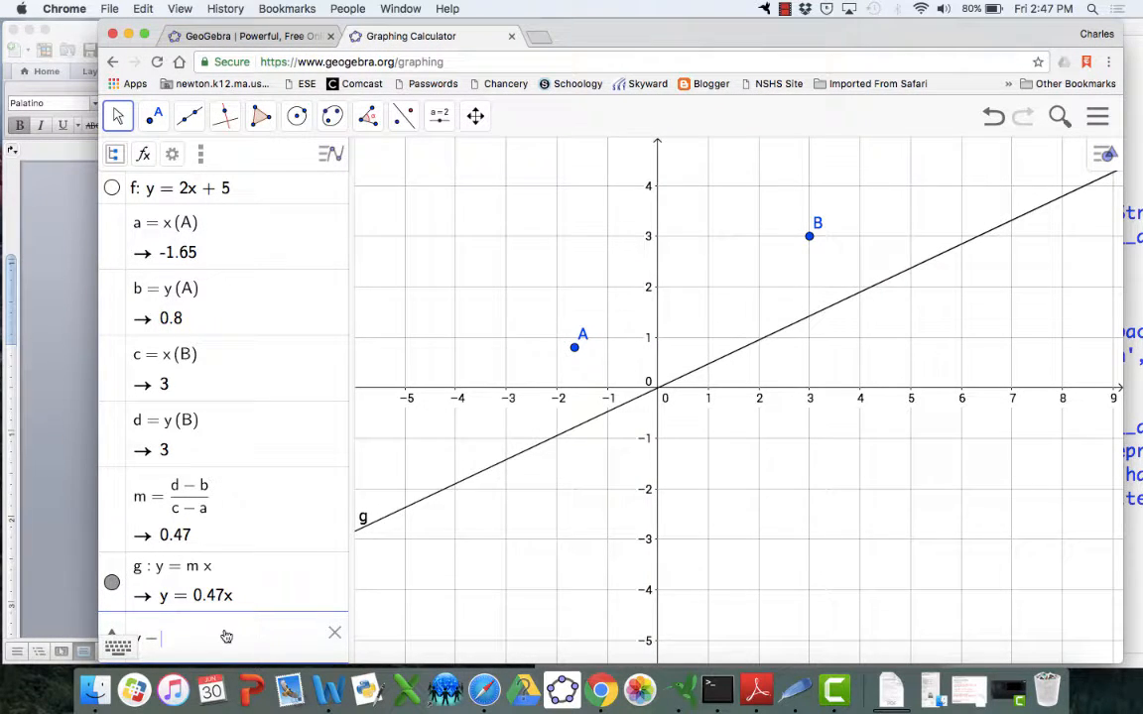
text(d =)
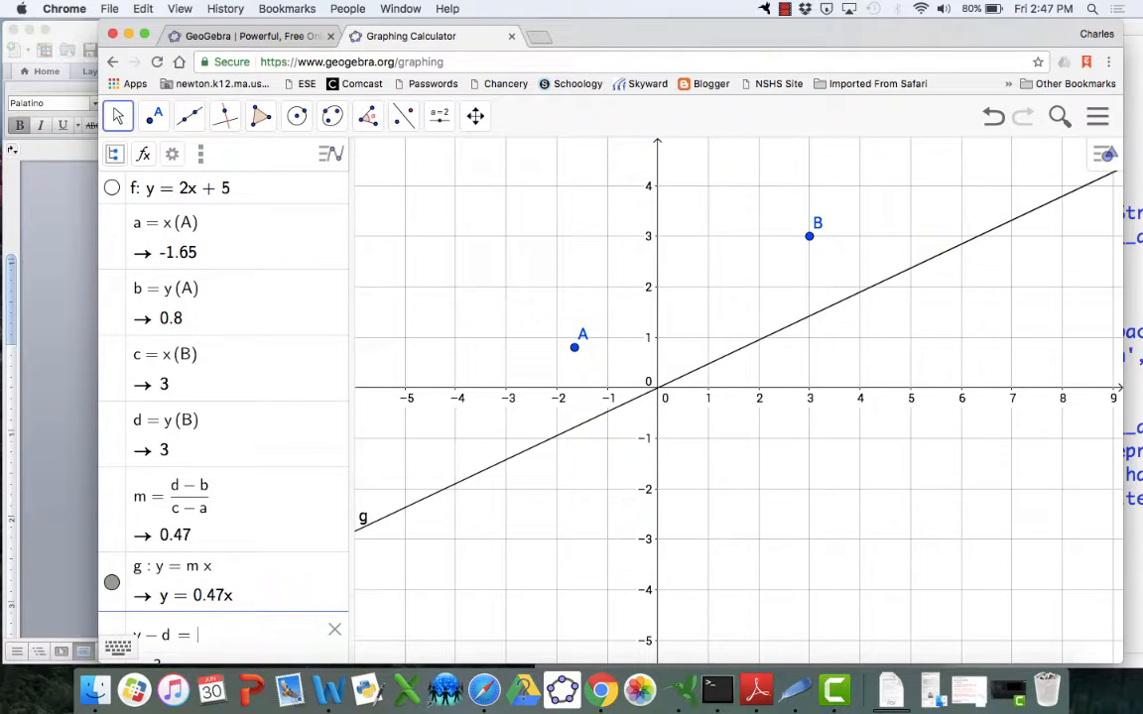
text(m(x)
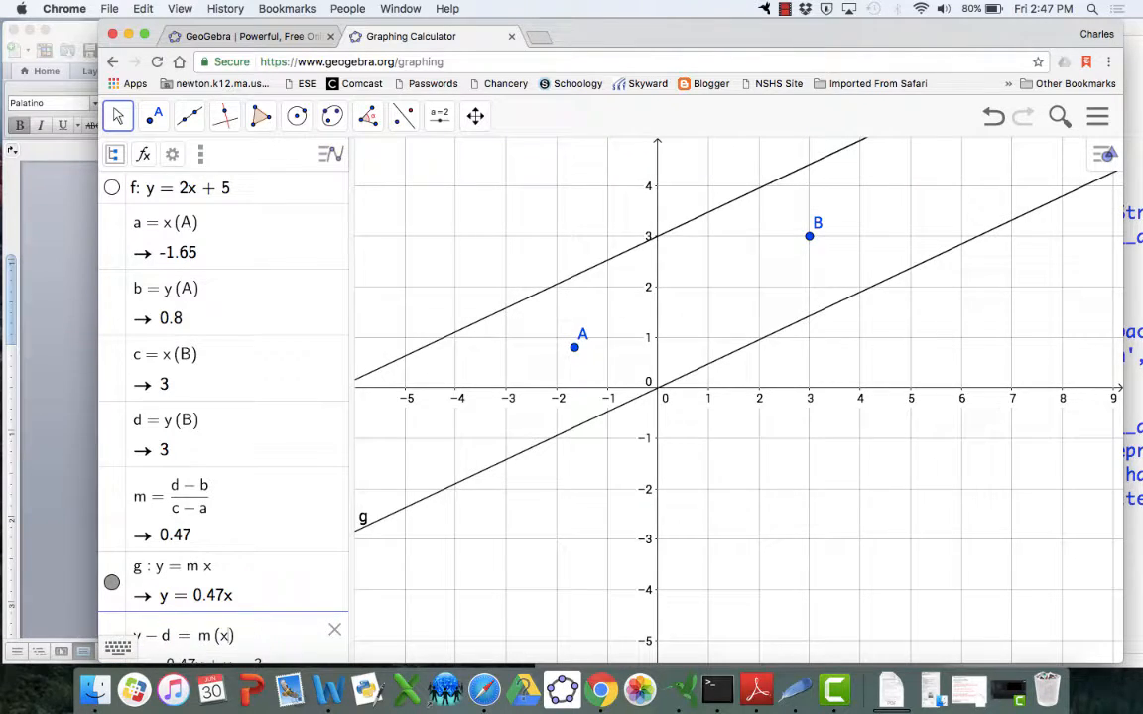
text(-)
text(c)
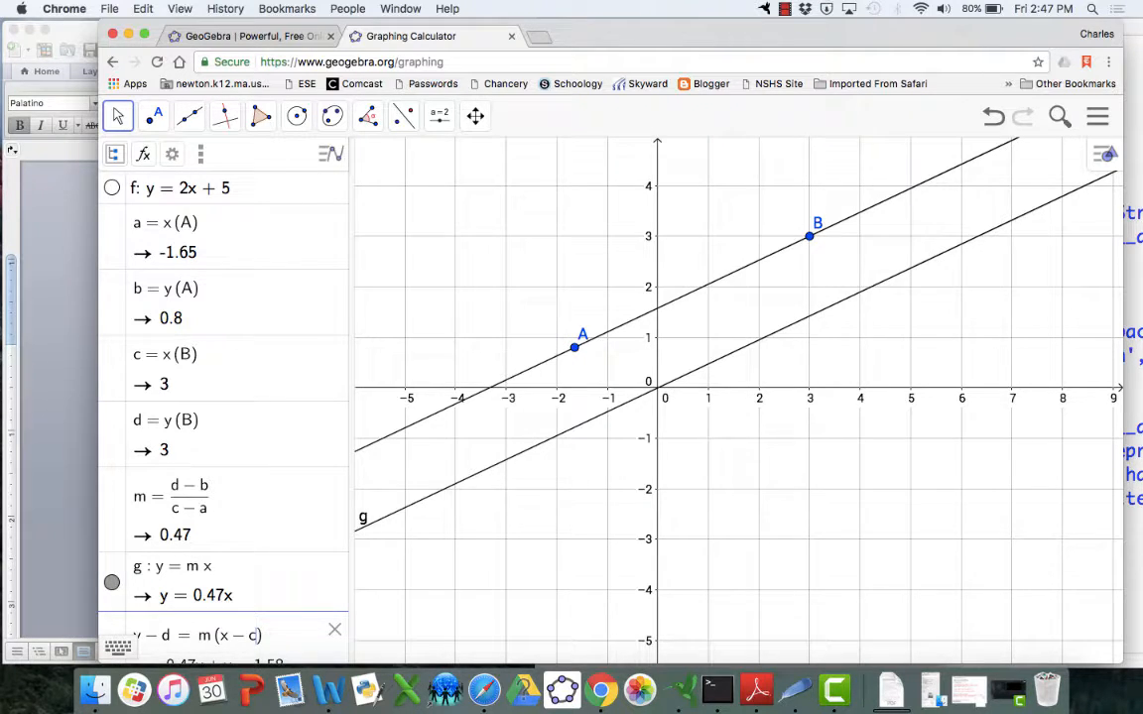
key(Return)
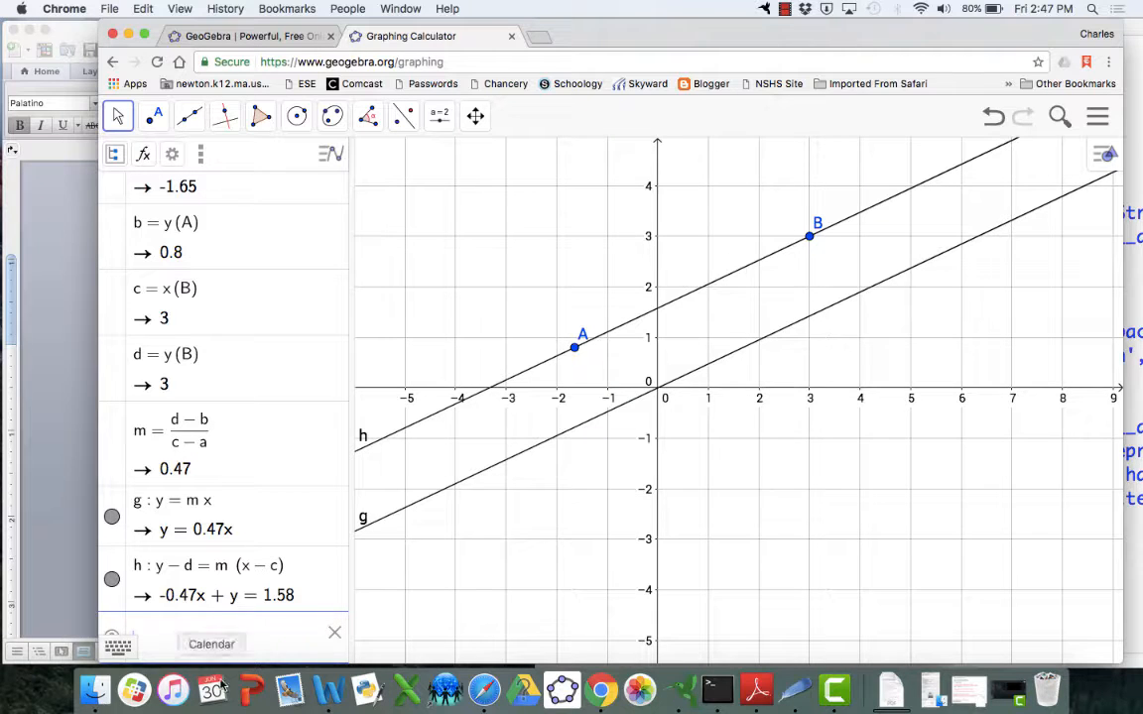
Hide line g and drag points A and B to (-2, 2) and (1, 3)
click(112, 518)
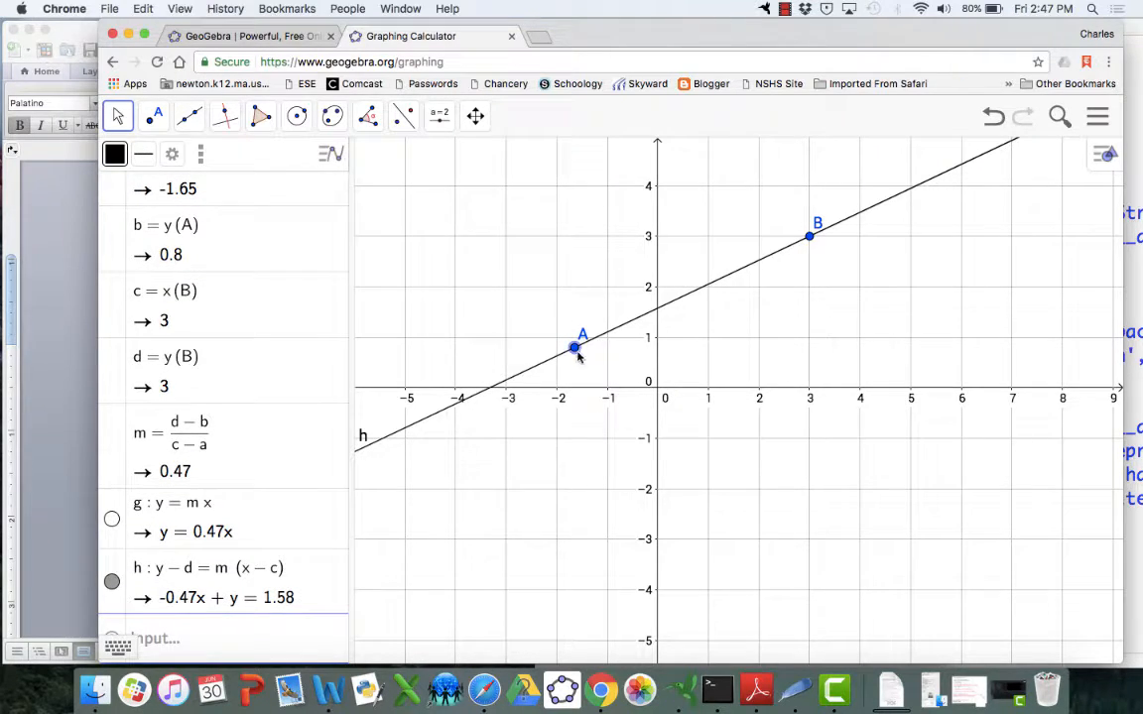
drag(575, 348, 557, 286)
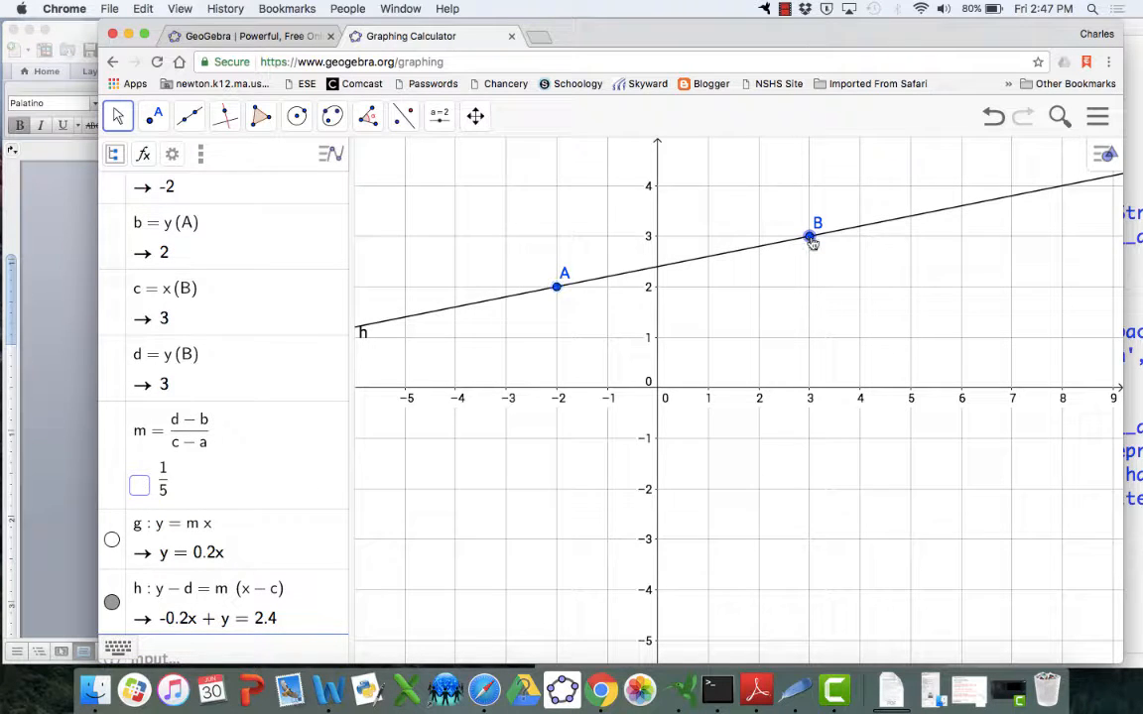
drag(810, 237, 708, 236)
scroll(229, 564, down, 1)
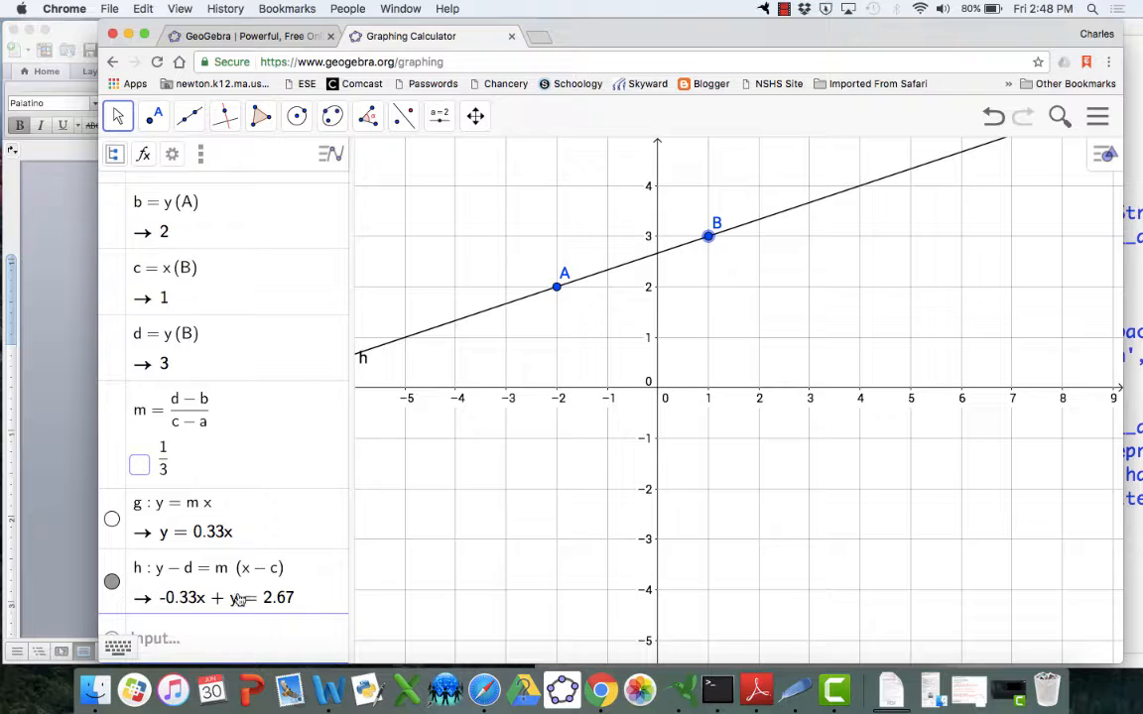
Set line h's equation display to the form y = m x + b in its properties
click(173, 157)
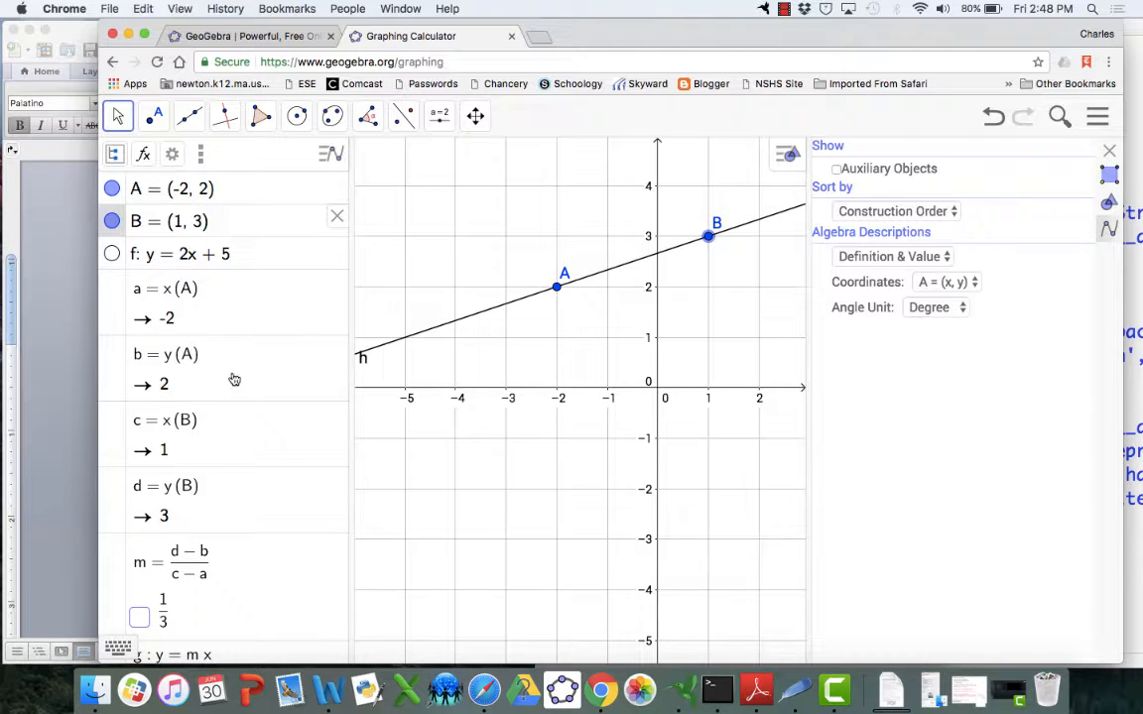
scroll(261, 480, down, 3)
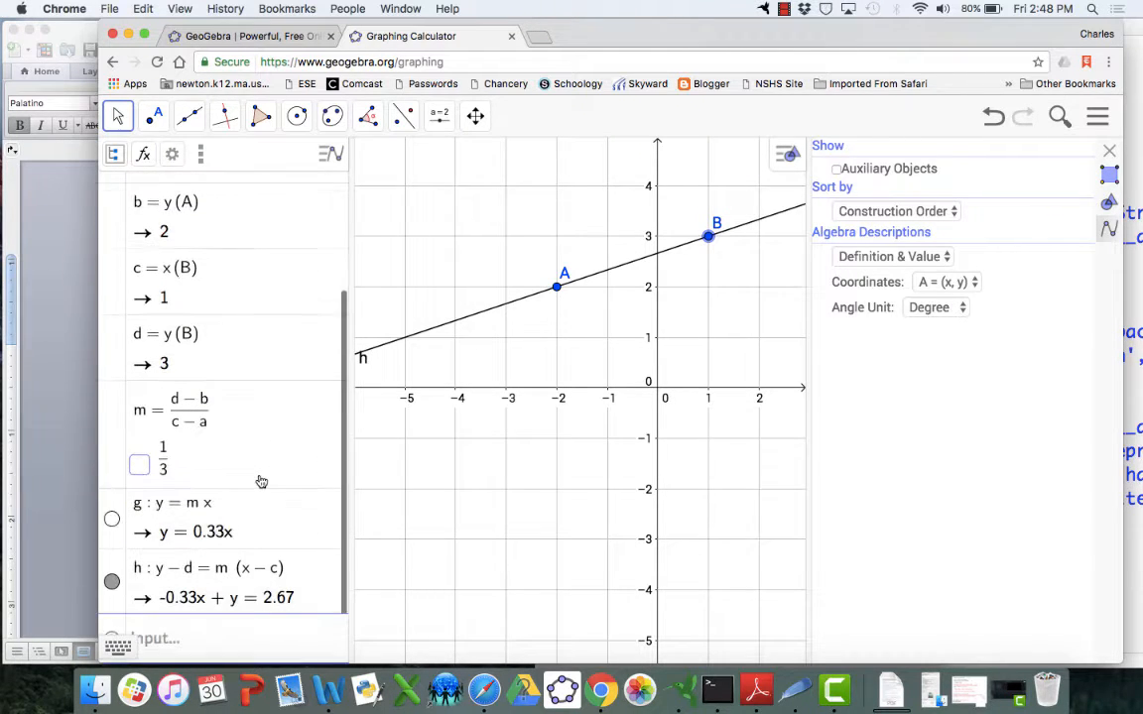
click(211, 583)
click(210, 583)
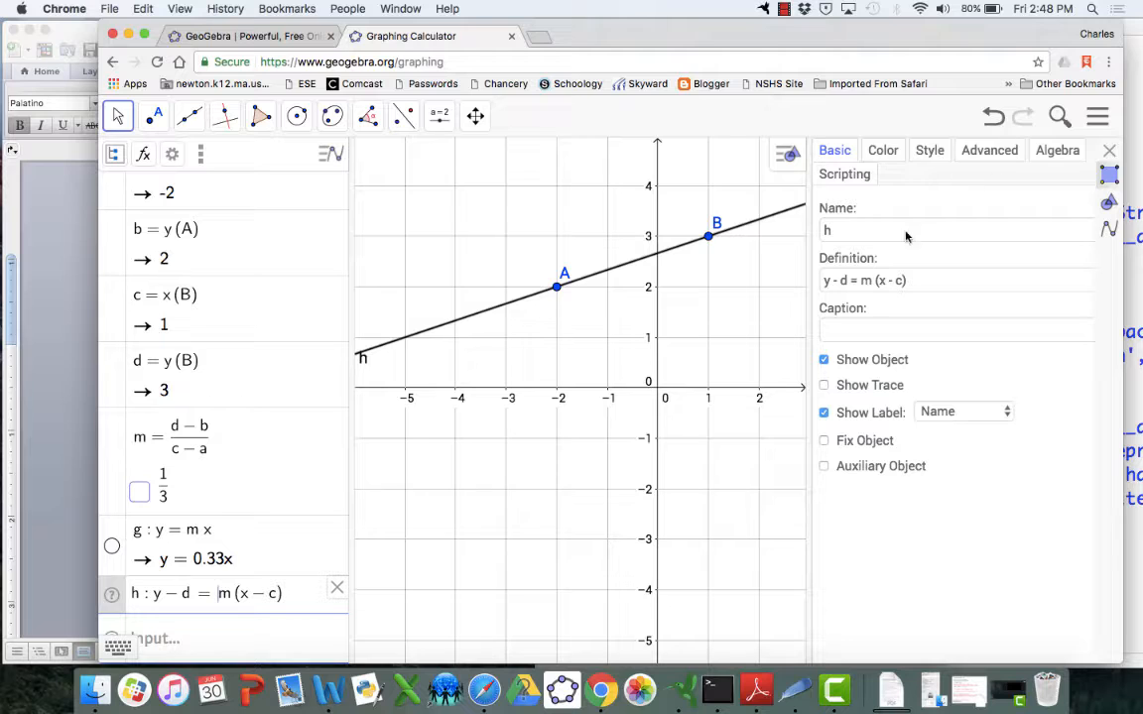
click(1057, 153)
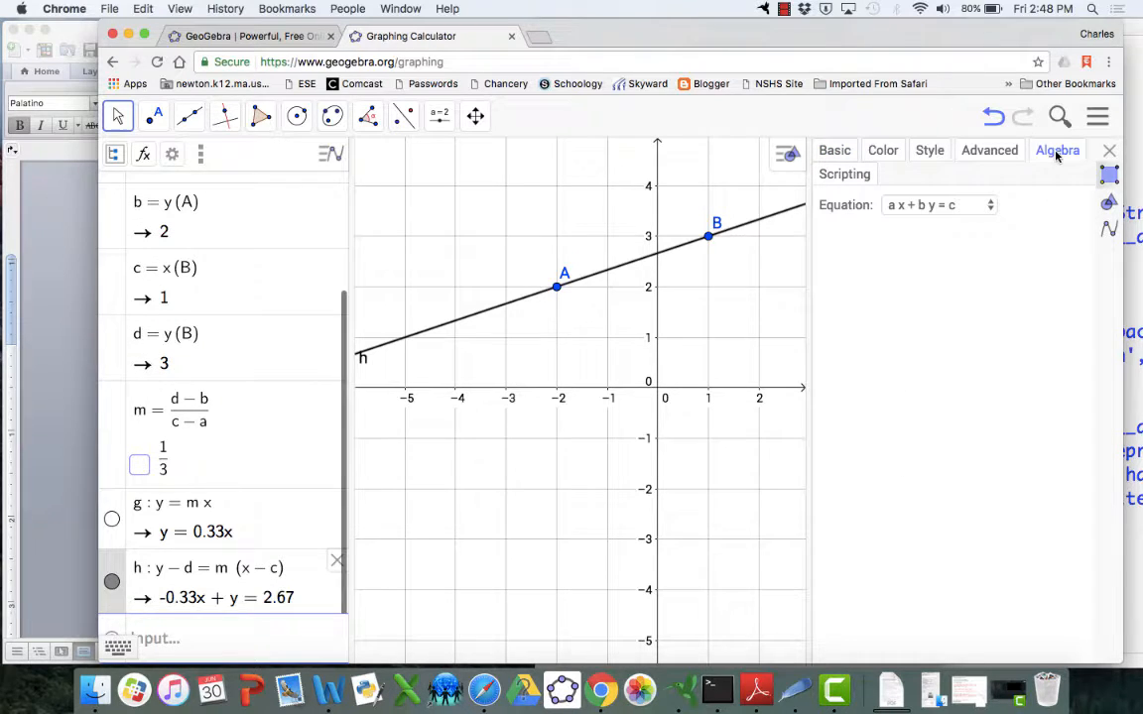
click(990, 207)
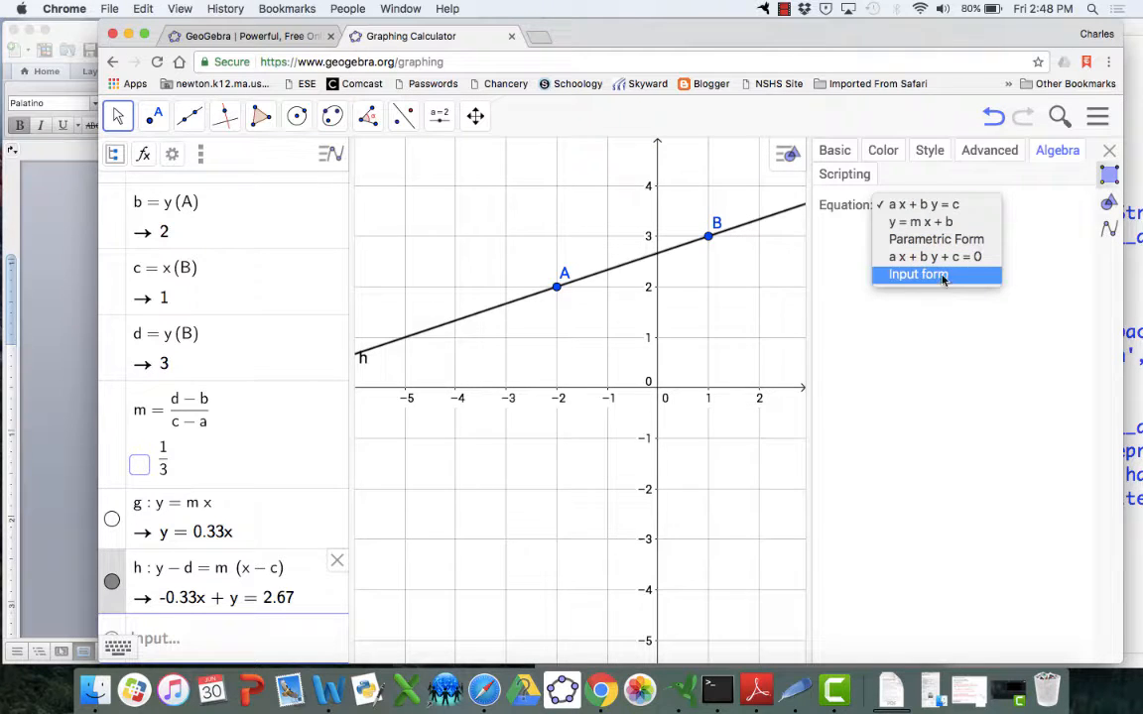
click(938, 224)
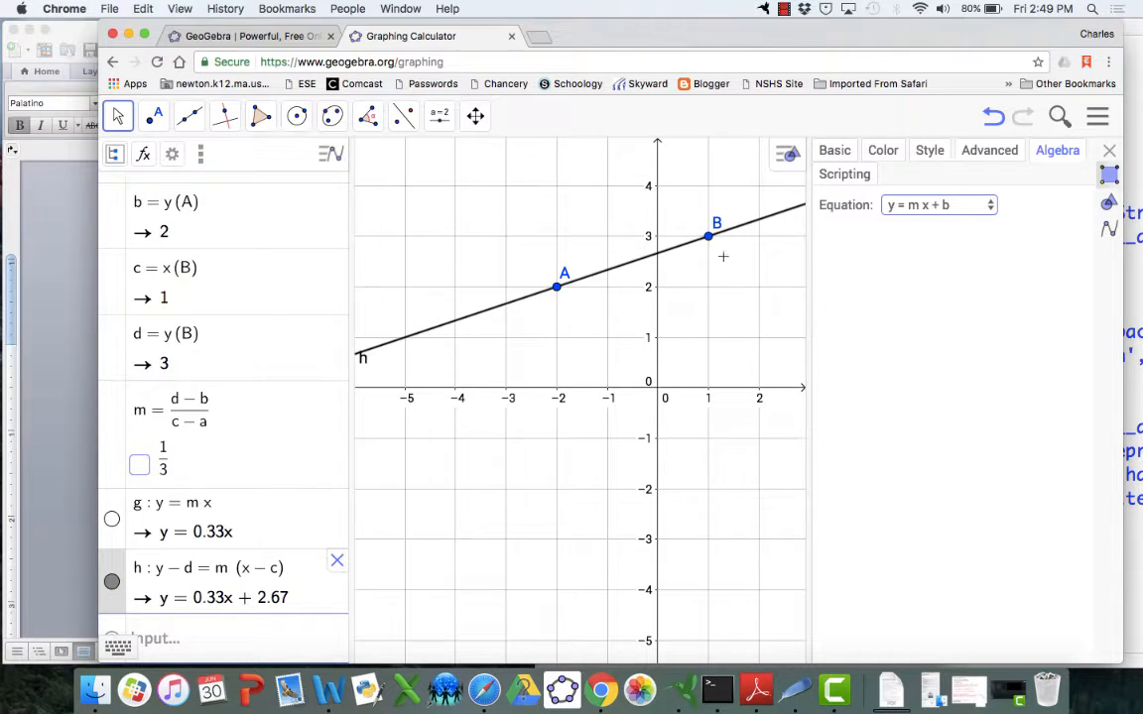
key(Escape)
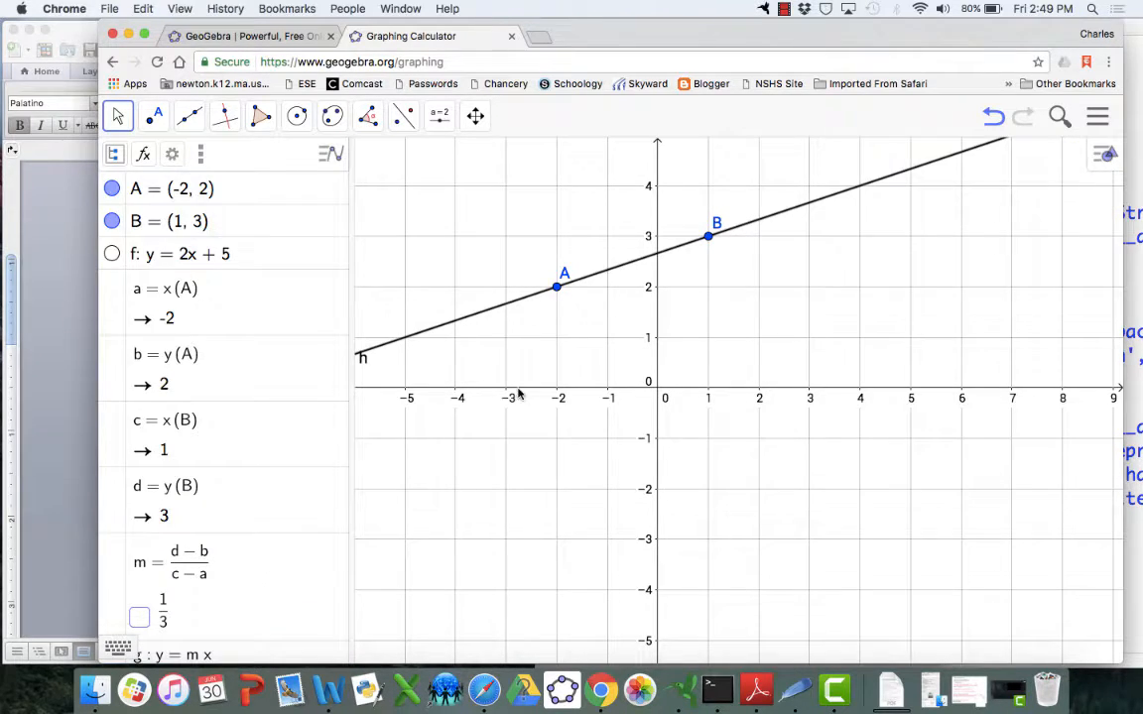
Drag point A to (-2, -1) and point B to (2, 2)
scroll(270, 449, down, 3)
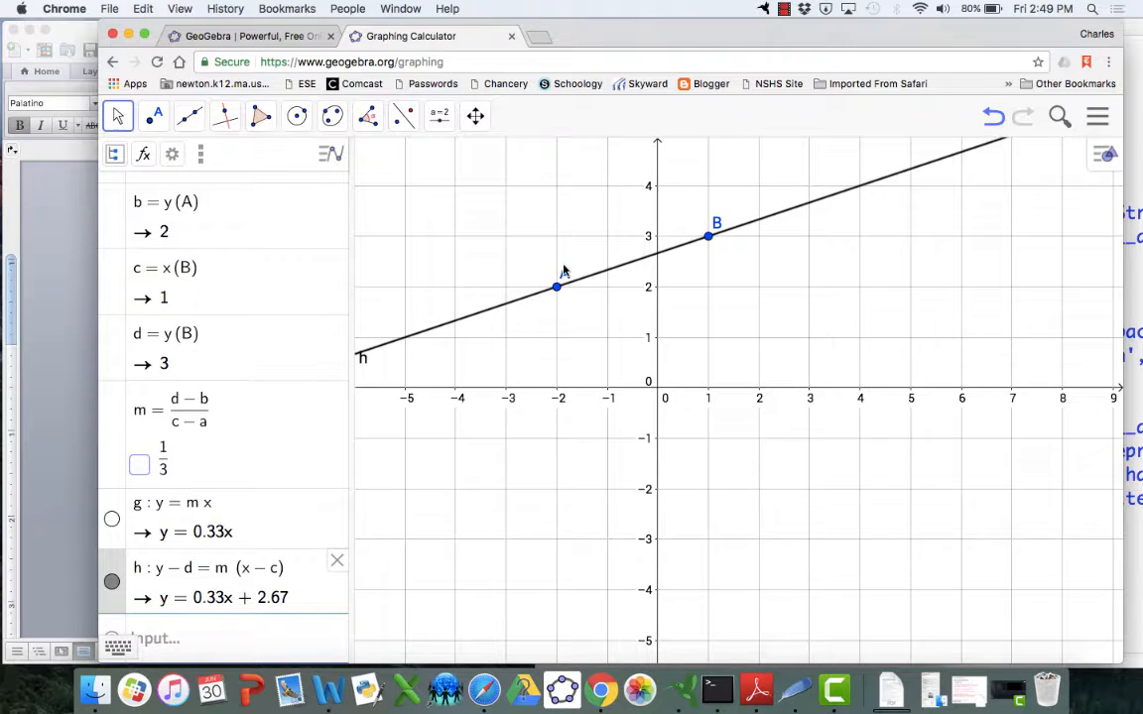
drag(561, 288, 557, 438)
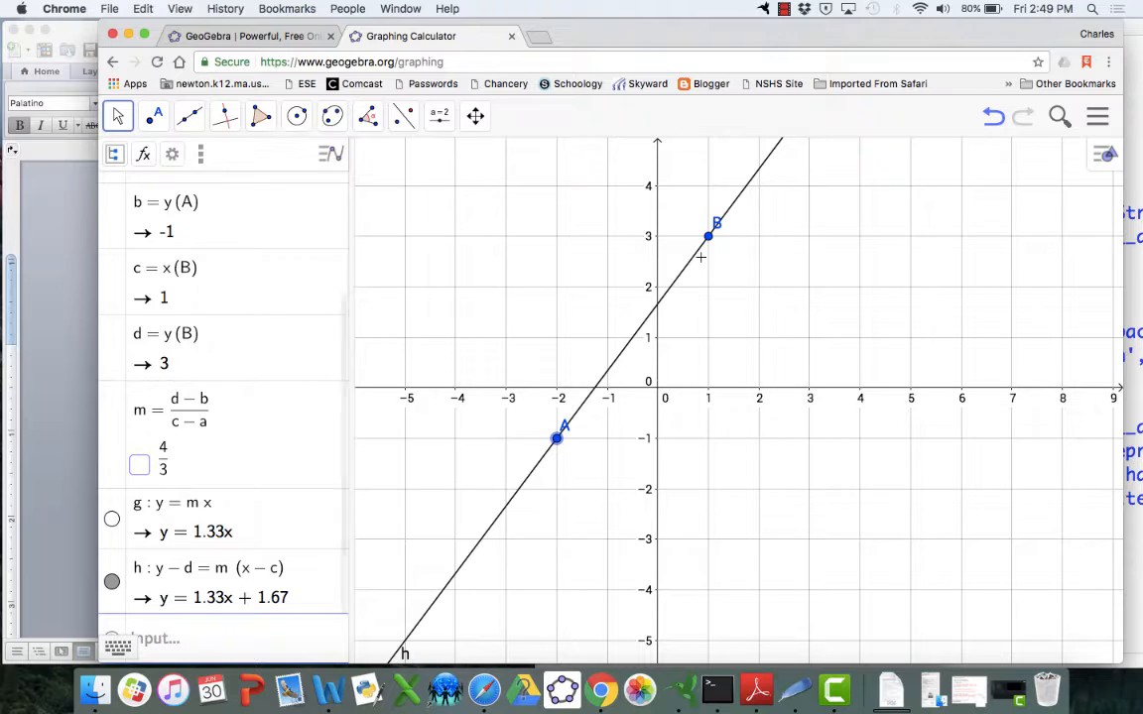
drag(710, 242, 761, 292)
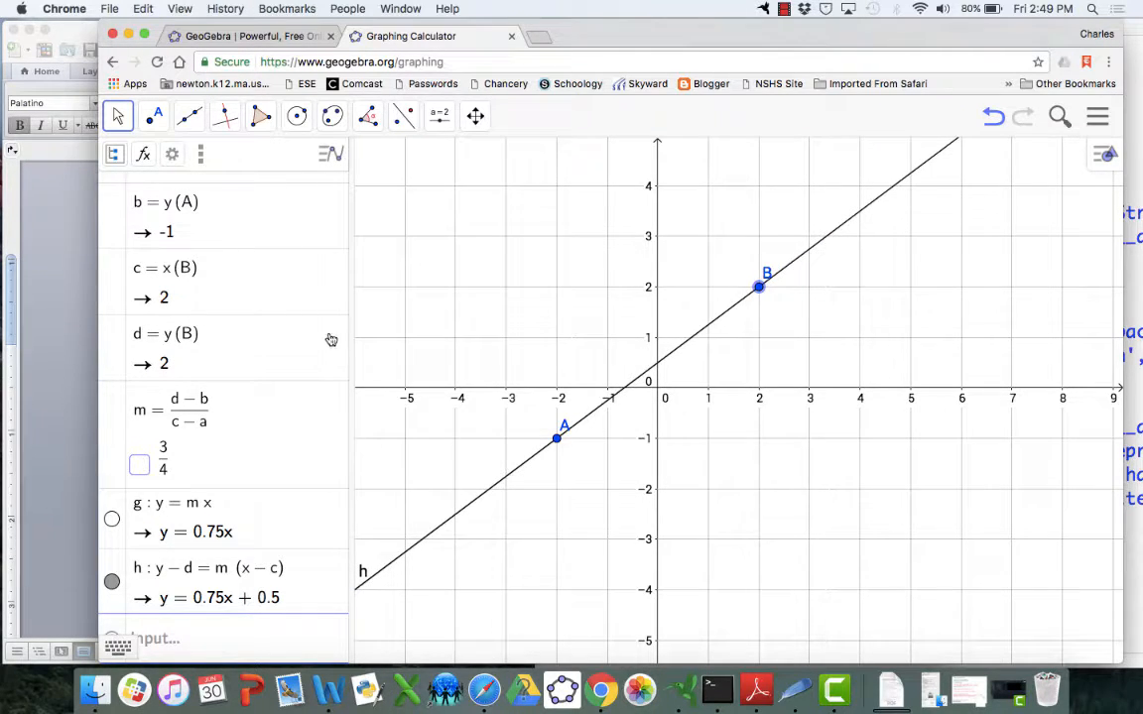
scroll(273, 293, up, 5)
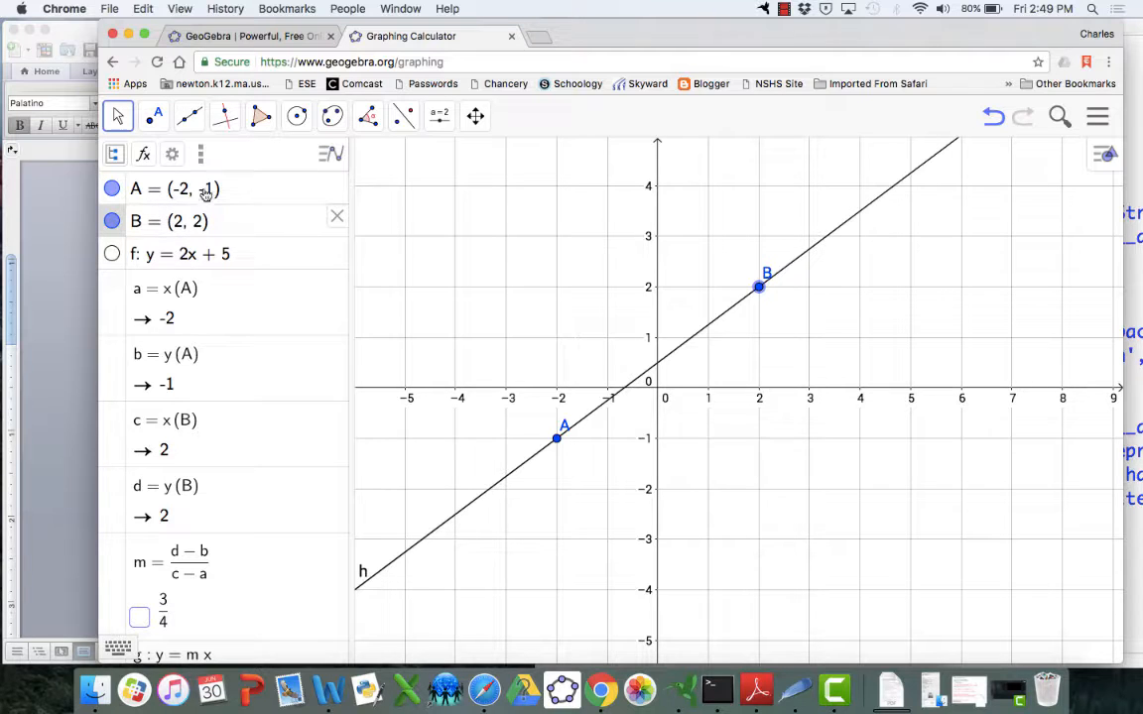
scroll(253, 311, down, 2)
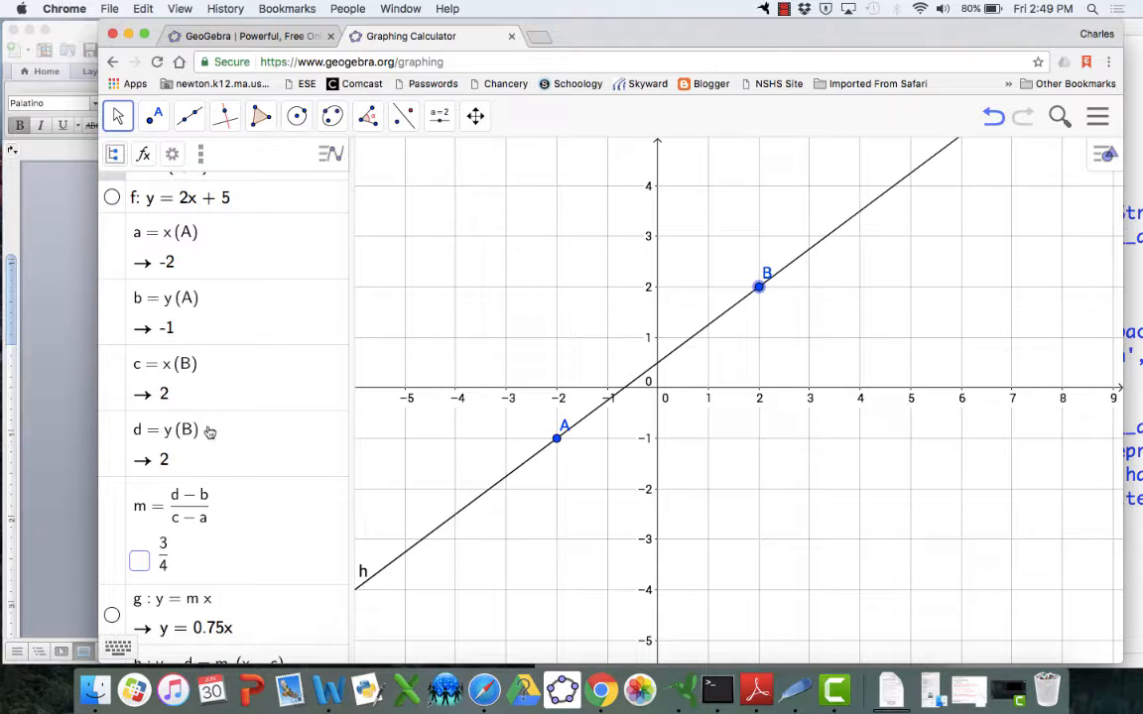
scroll(281, 430, down, 2)
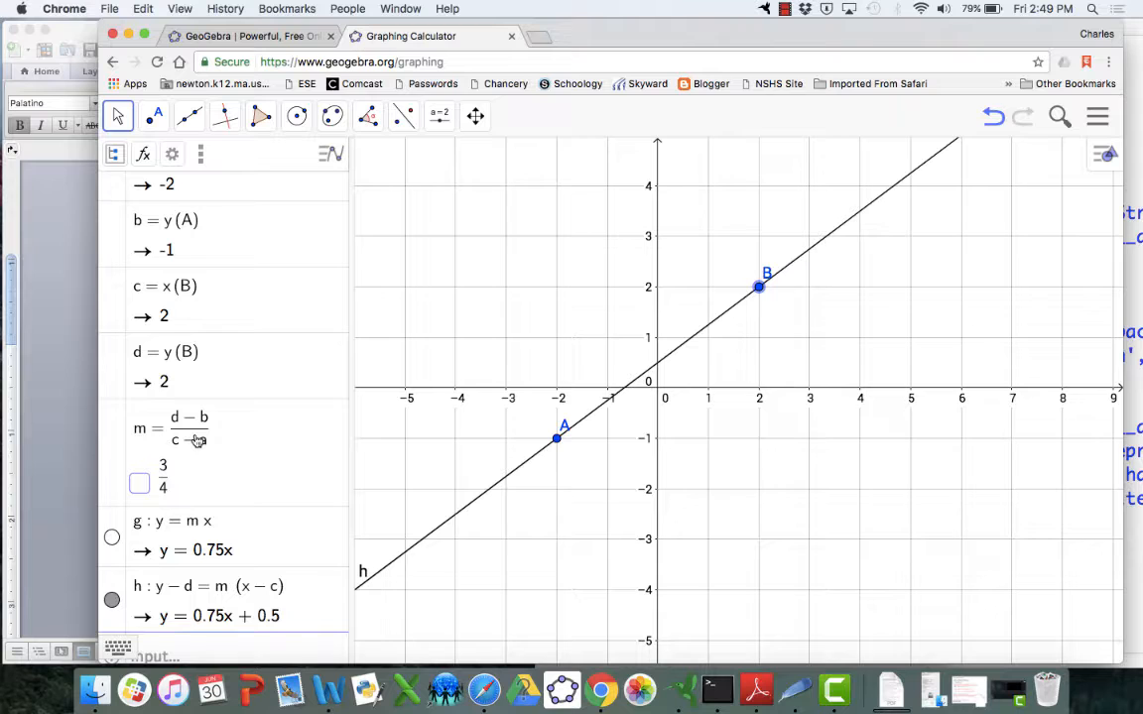
Delete lines g and f from the algebra list
click(289, 536)
key(ctrl+a)
key(BackSpace)
key(Return)
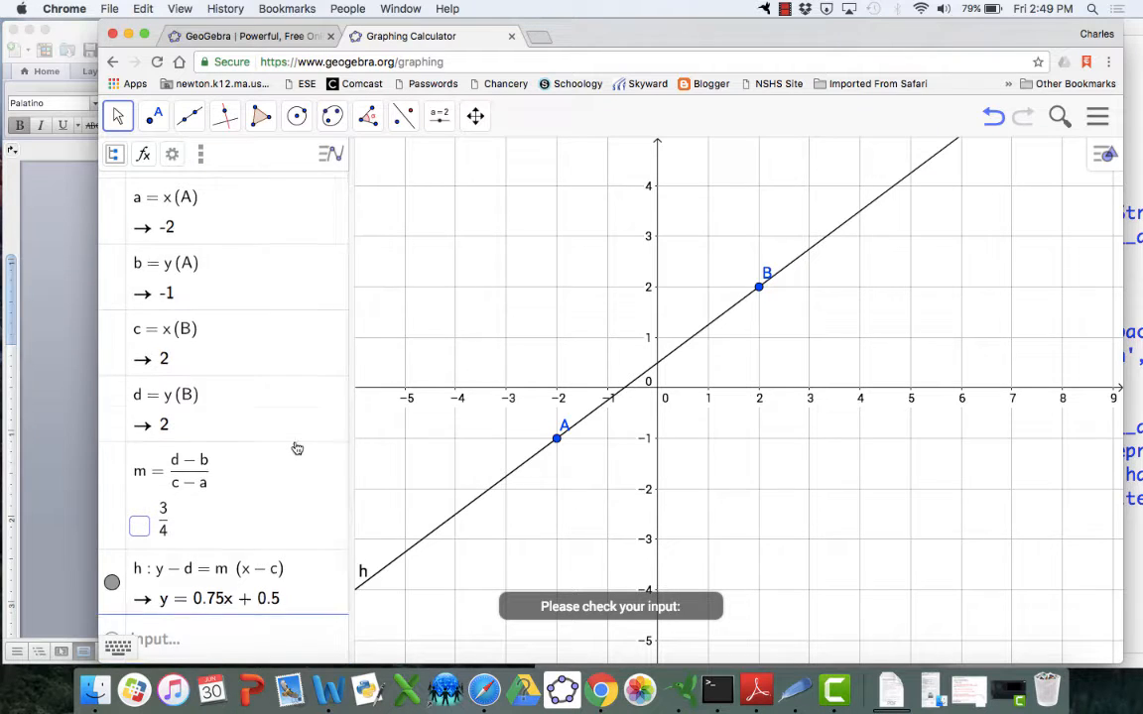
scroll(297, 449, up, 3)
click(279, 260)
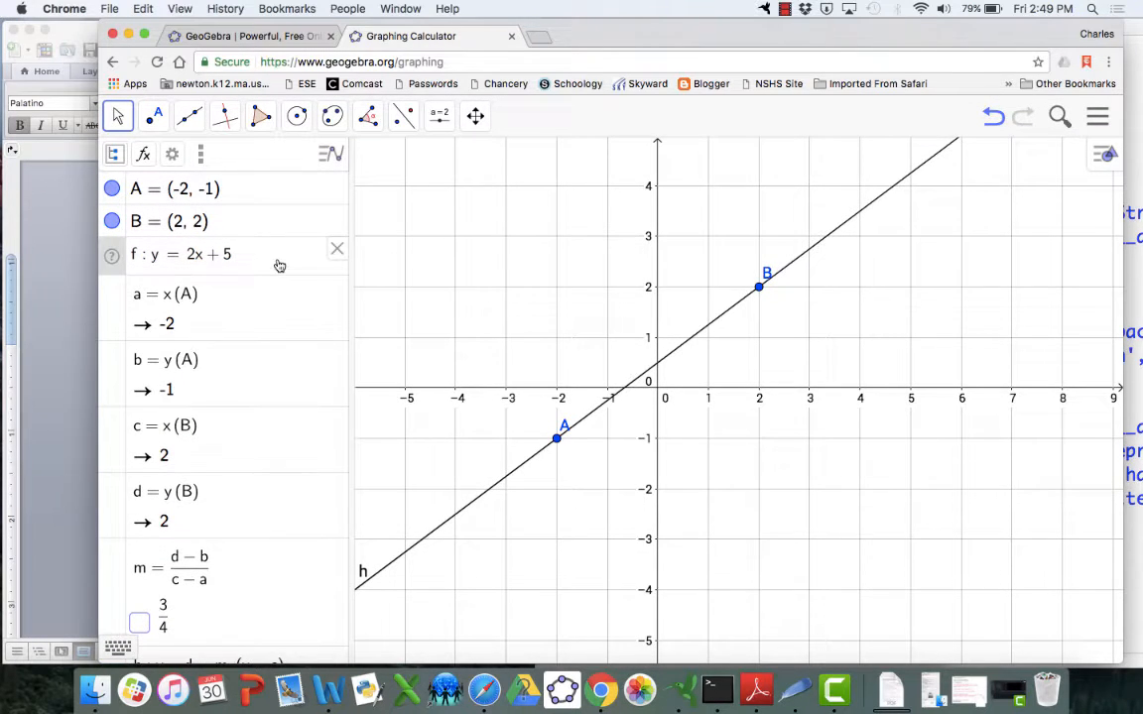
key(ctrl+a)
key(BackSpace)
key(Return)
scroll(266, 354, up, 3)
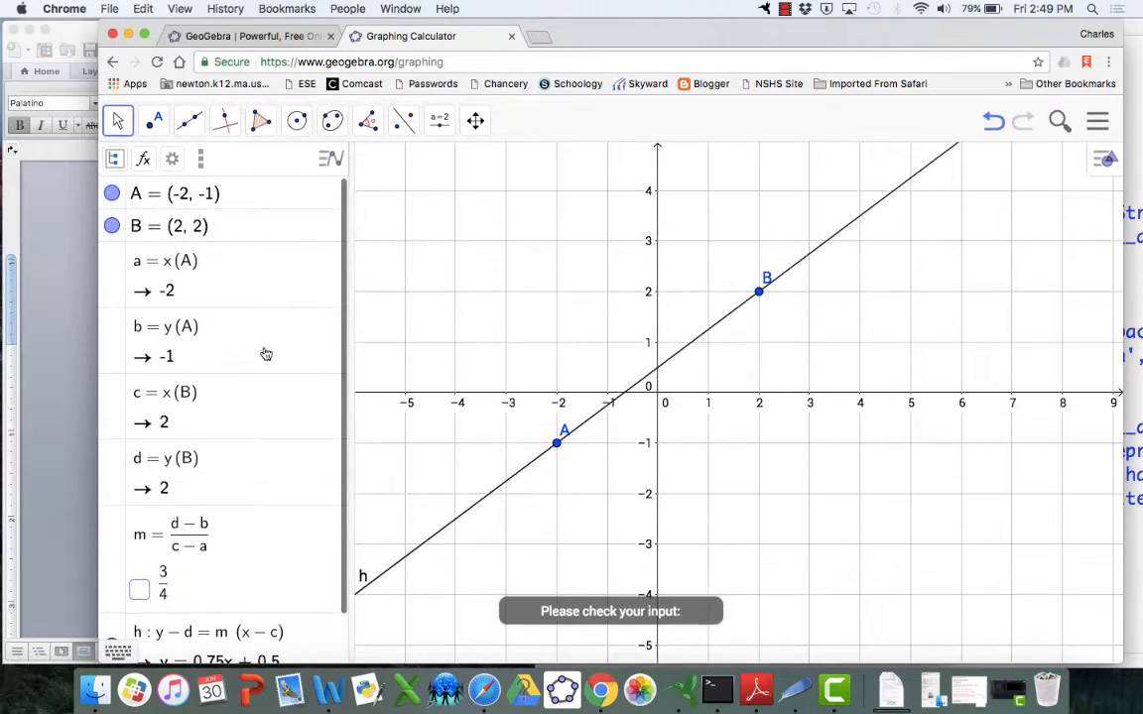
scroll(219, 281, down, 3)
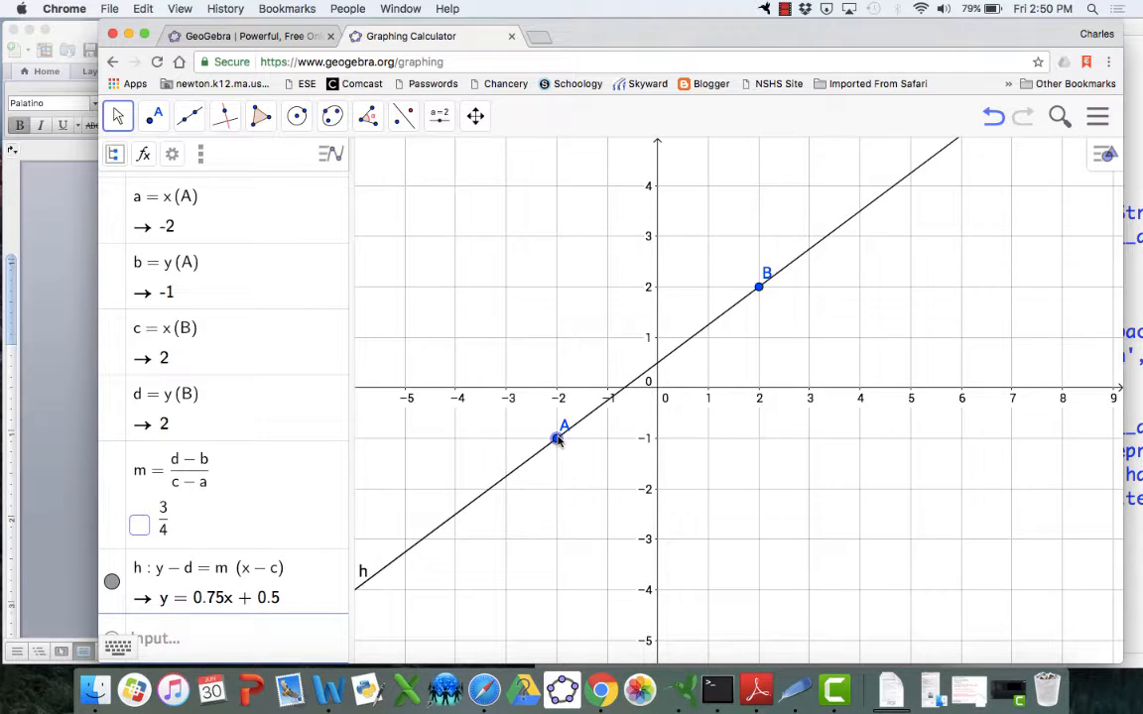
Drag point A to (2, 1) directly below B, then to (1, 2) level with B
drag(557, 441, 760, 346)
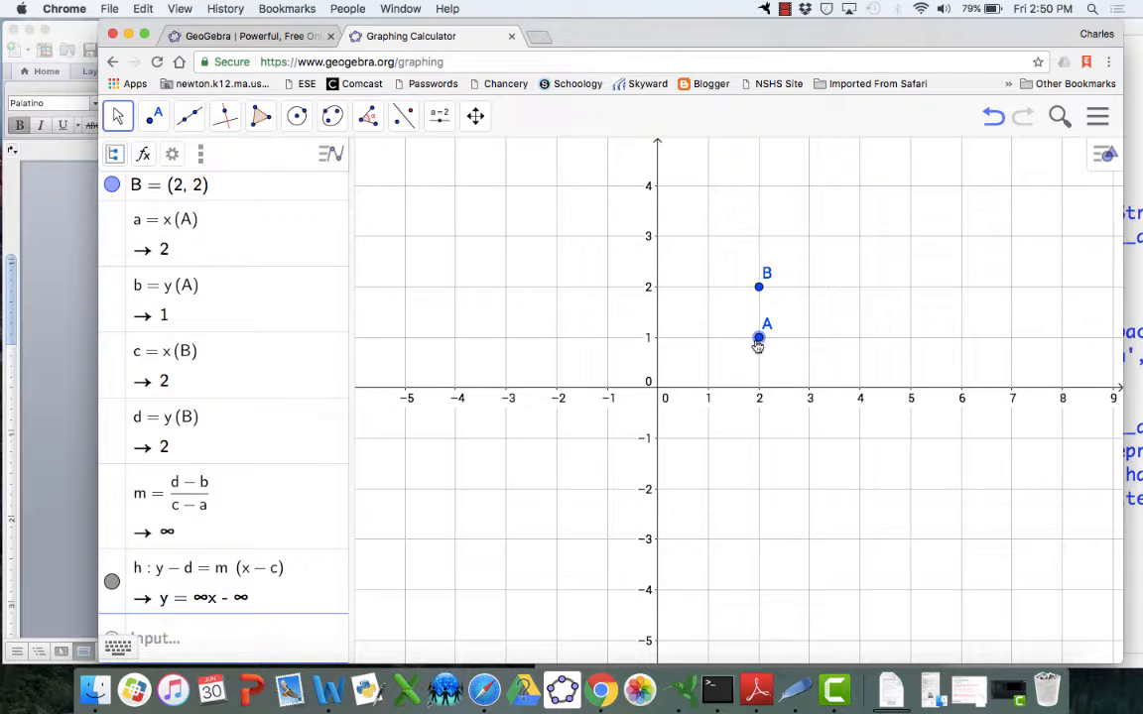
mouse_move(758, 345)
mouse_down()
mouse_move(726, 343)
mouse_move(759, 343)
mouse_up()
drag(757, 342, 706, 294)
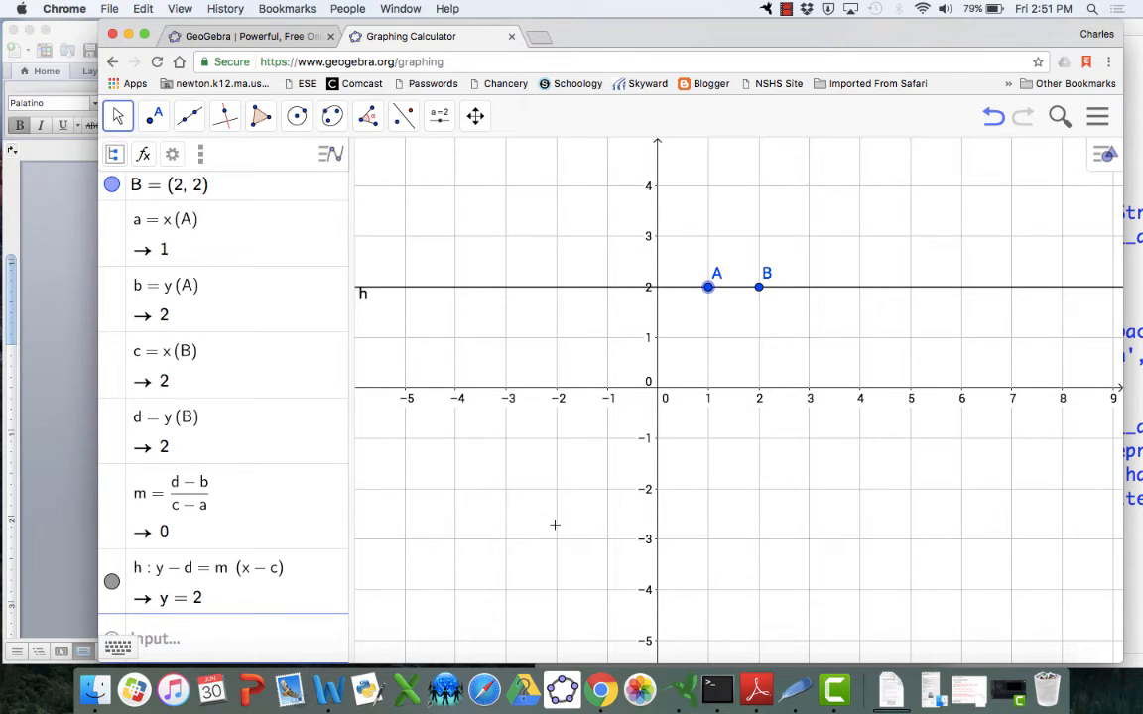
click(786, 10)
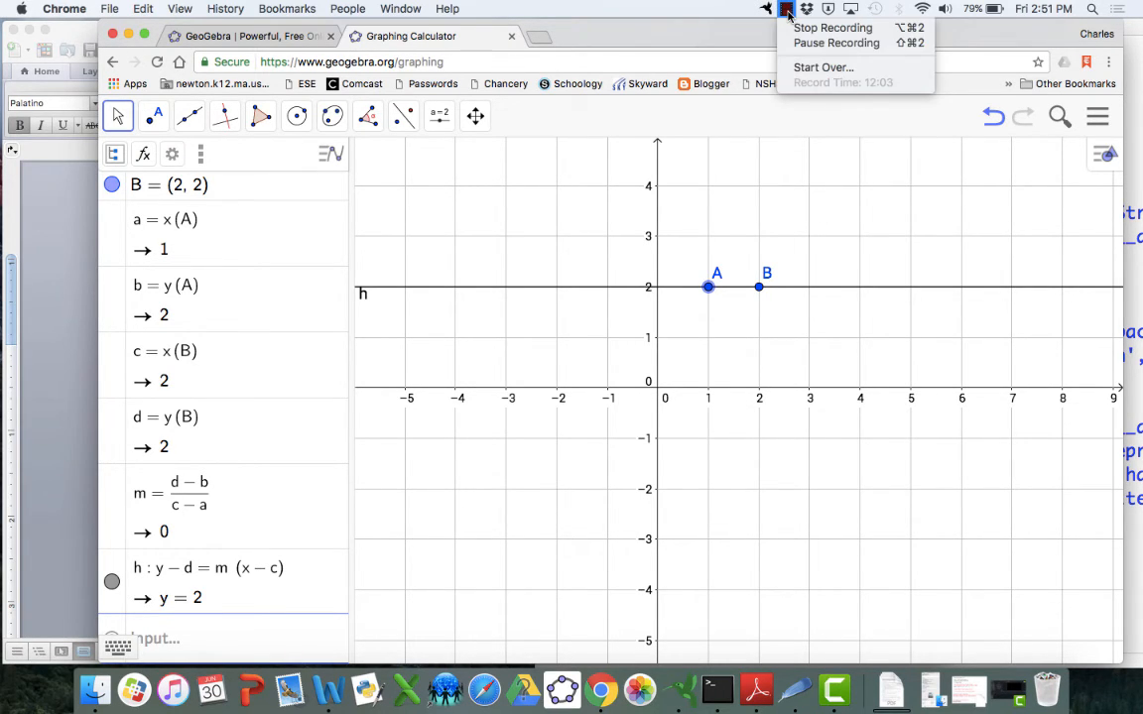